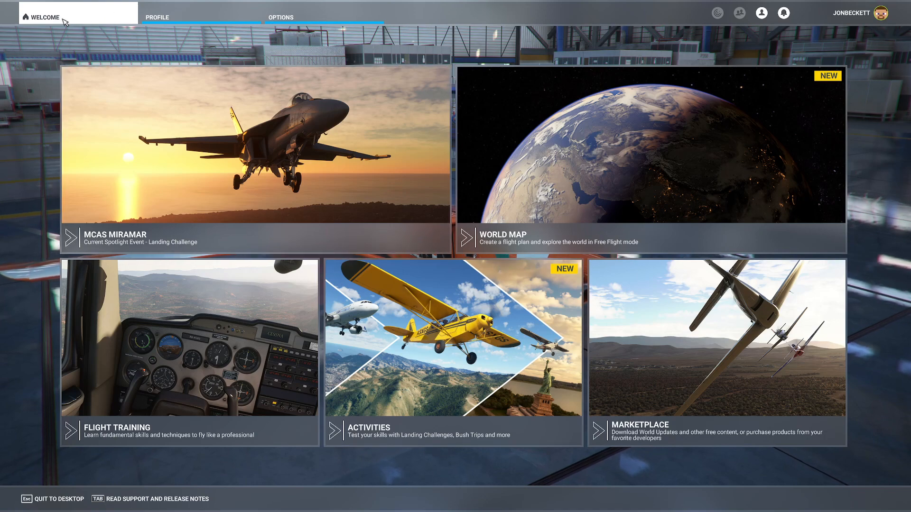
Open the controls options and look over the T.A320 Pilot, TCA Q-Eng 1&2 and keyboard profiles.
left_click(325, 19)
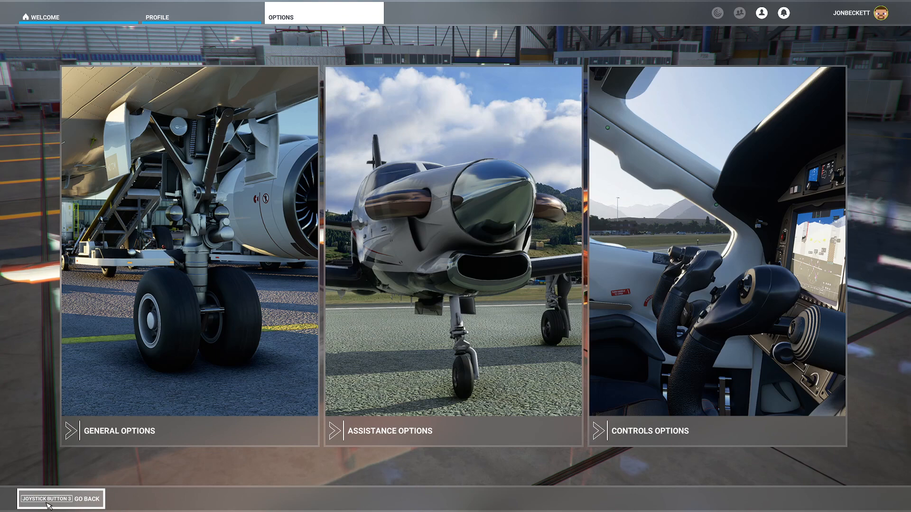
left_click(714, 329)
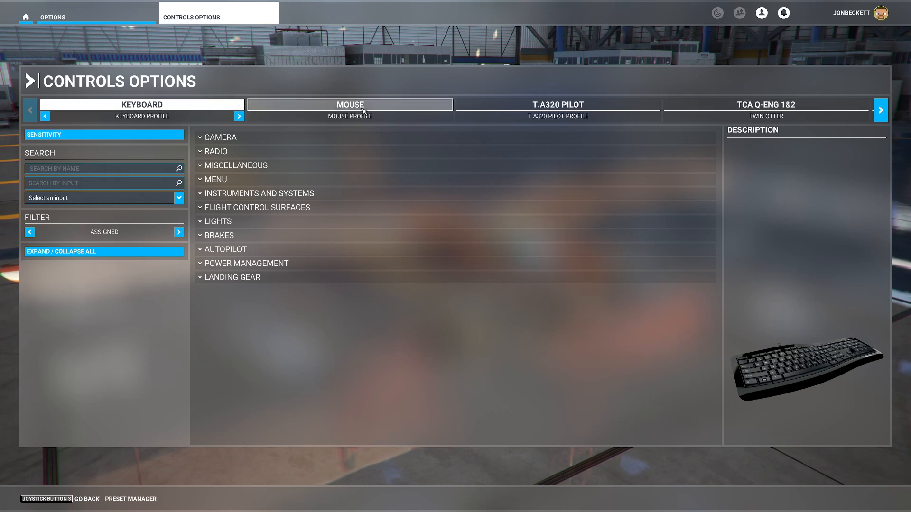
left_click(605, 111)
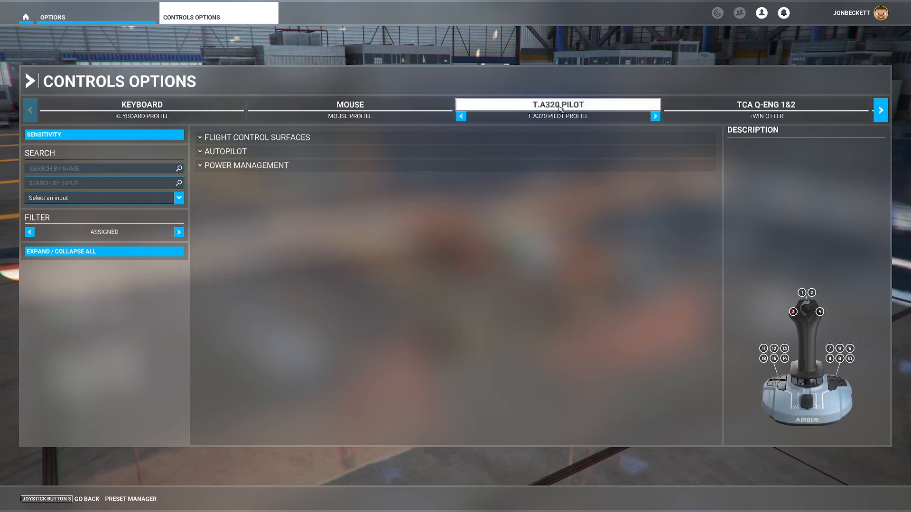
left_click(756, 113)
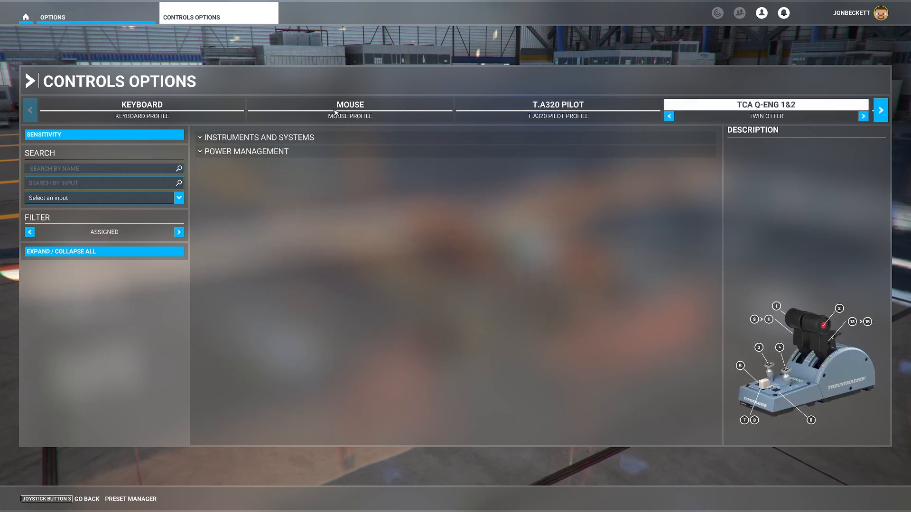
left_click(133, 106)
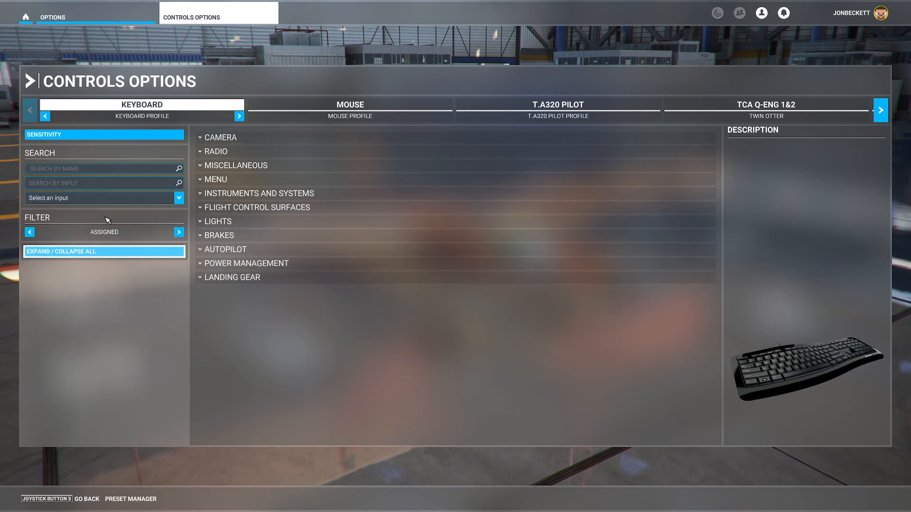
Examine the keyboard profile's camera, radio, miscellaneous and menu assignments, collapsing each category again.
left_click(263, 138)
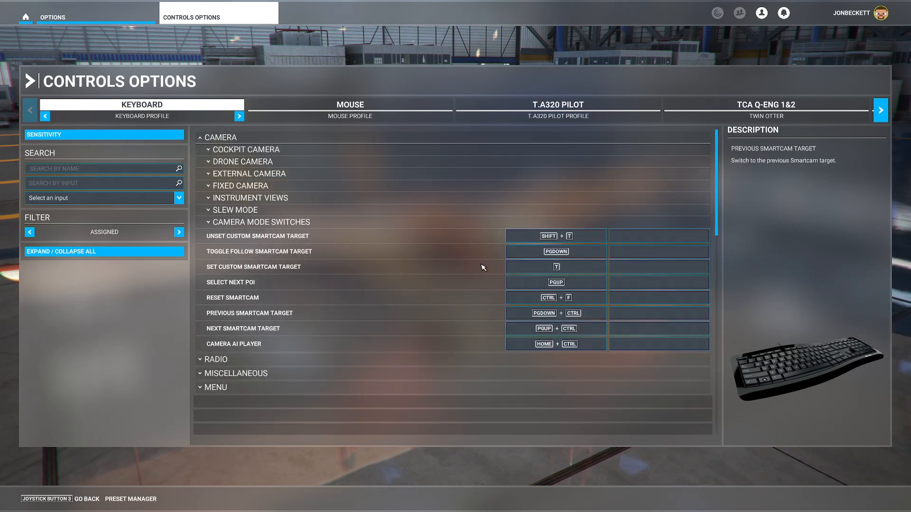
left_click(235, 142)
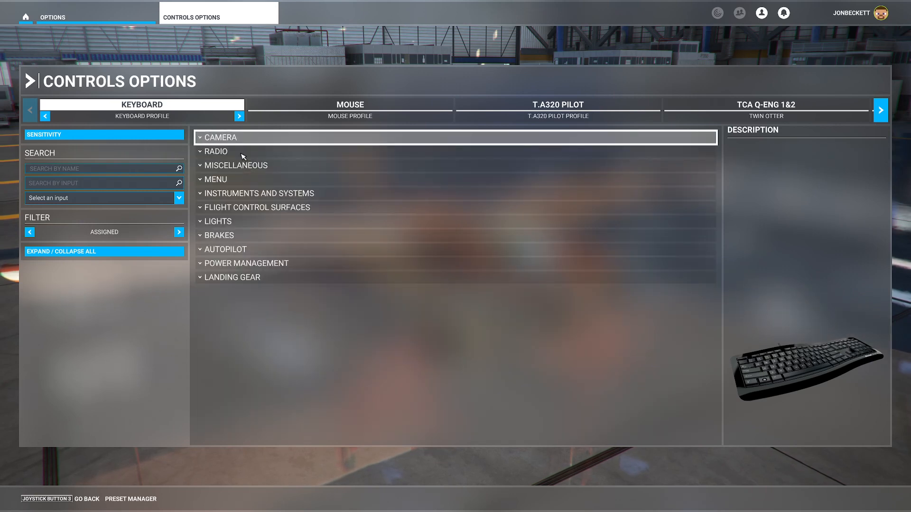
left_click(241, 154)
left_click(242, 154)
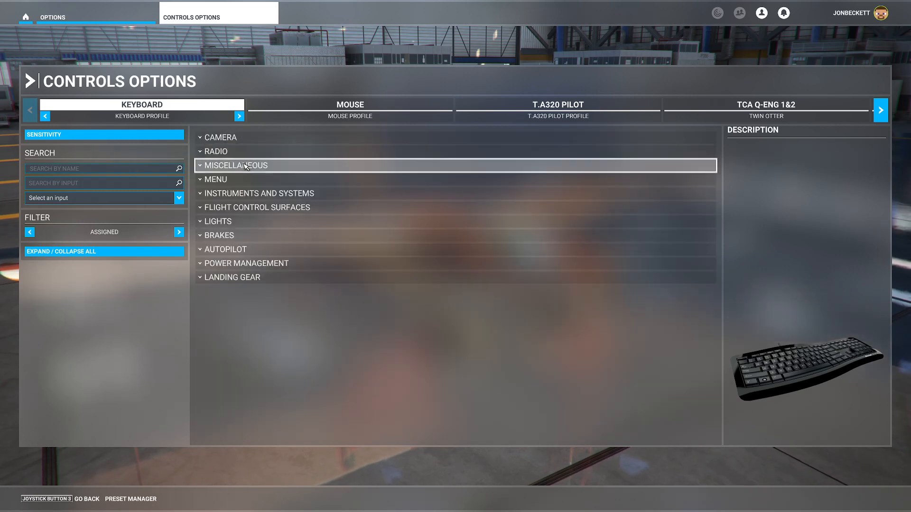
left_click(244, 165)
left_click(245, 165)
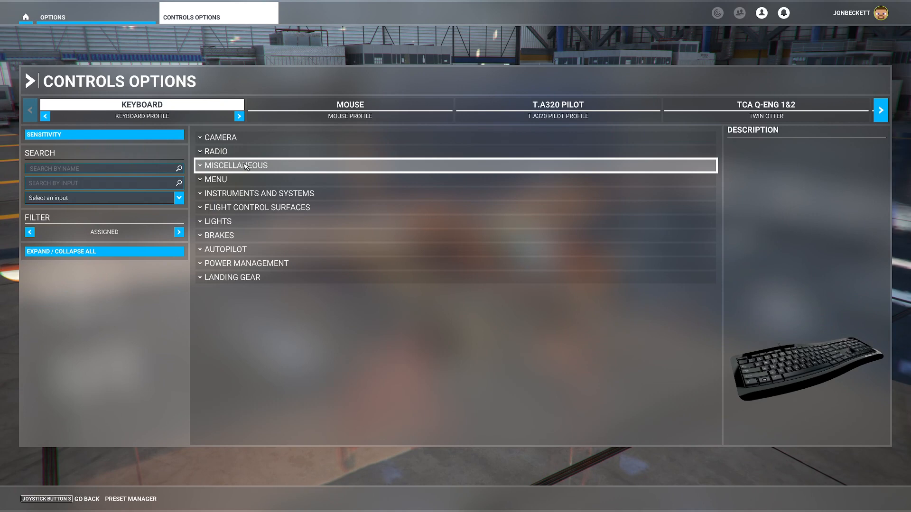
left_click(257, 186)
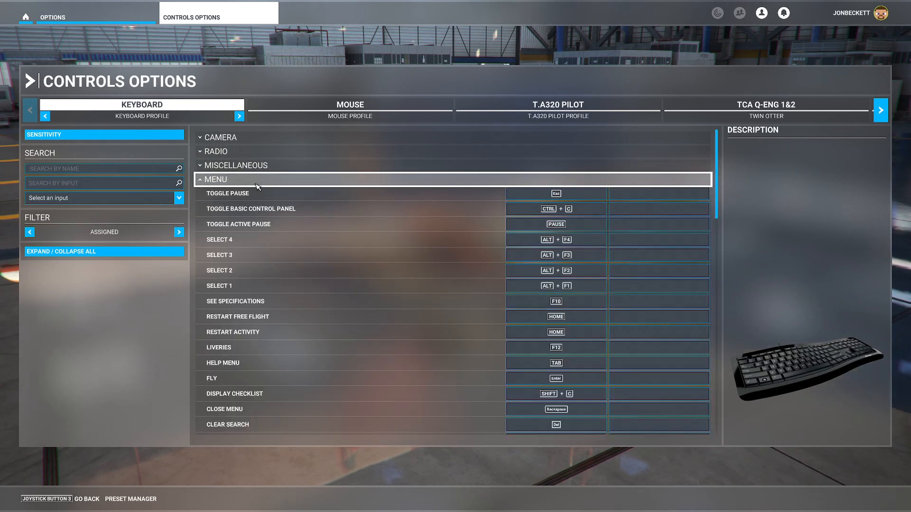
left_click(256, 186)
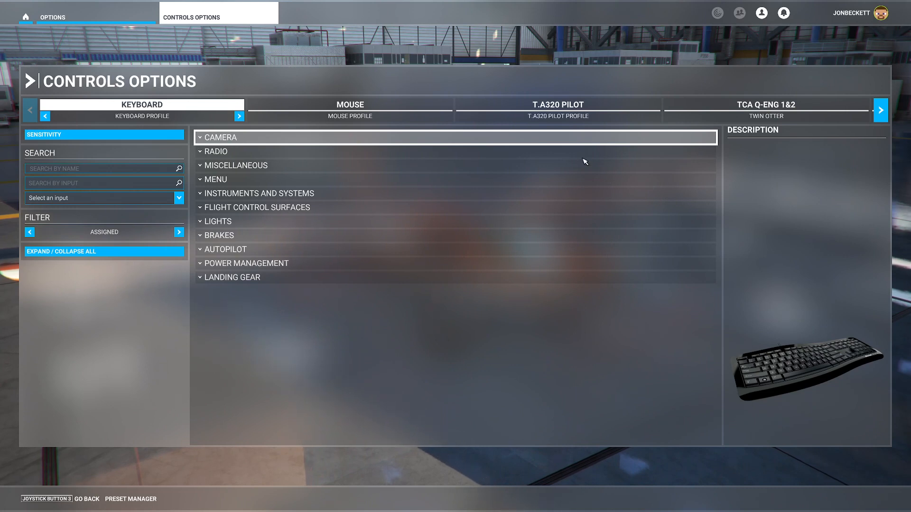
Open the T.A320 Pilot sensitivity settings and set Sensitivity - of Joystick L-Axis X to -50%.
left_click(526, 104)
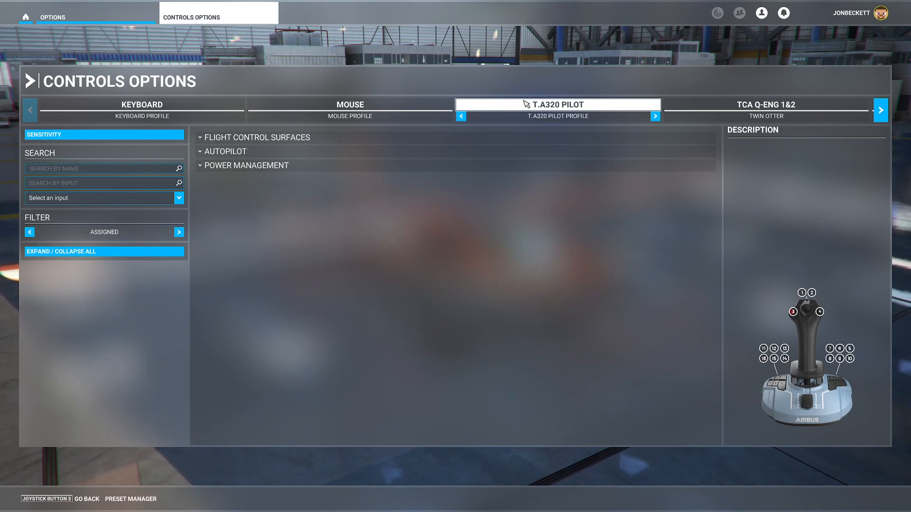
left_click(137, 138)
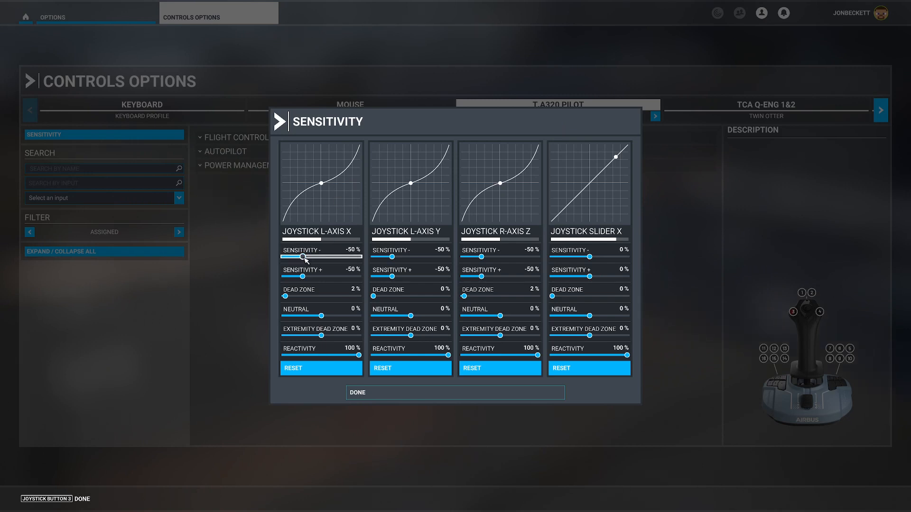
mouse_move(305, 259)
left_mouse_down()
mouse_move(326, 256)
mouse_move(306, 262)
left_mouse_up()
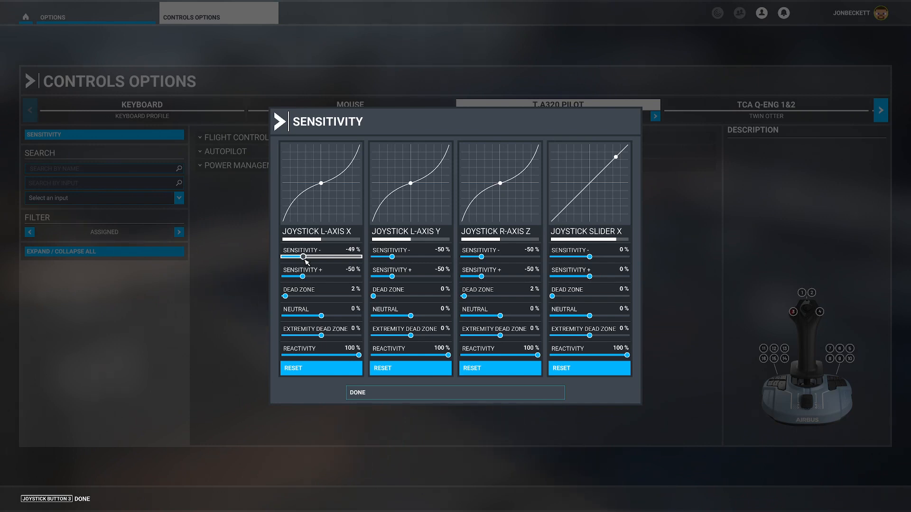
left_click_drag(306, 263, 306, 262)
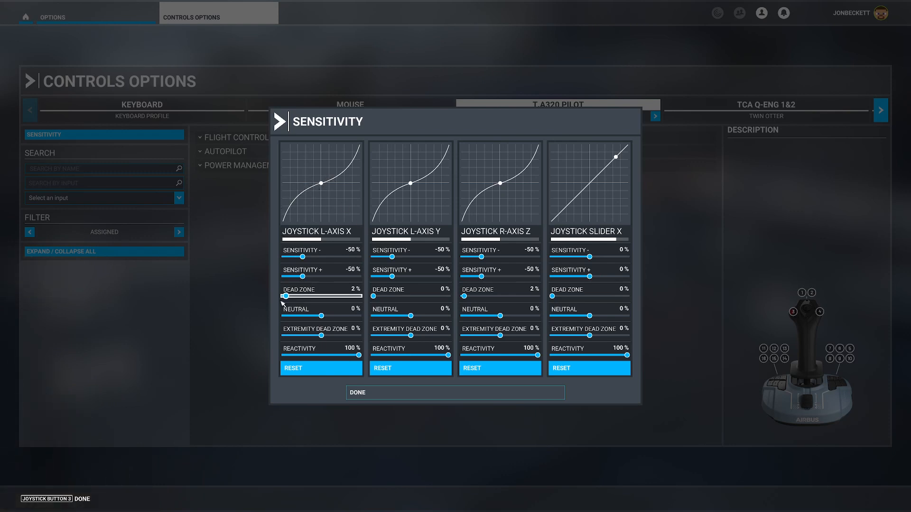
Set the dead zones of Joystick L-Axis X and Joystick L-Axis Y to 2%.
left_click_drag(287, 296, 315, 294)
left_click_drag(312, 297, 284, 297)
mouse_move(284, 296)
left_mouse_down()
mouse_move(275, 299)
mouse_move(283, 299)
left_mouse_up()
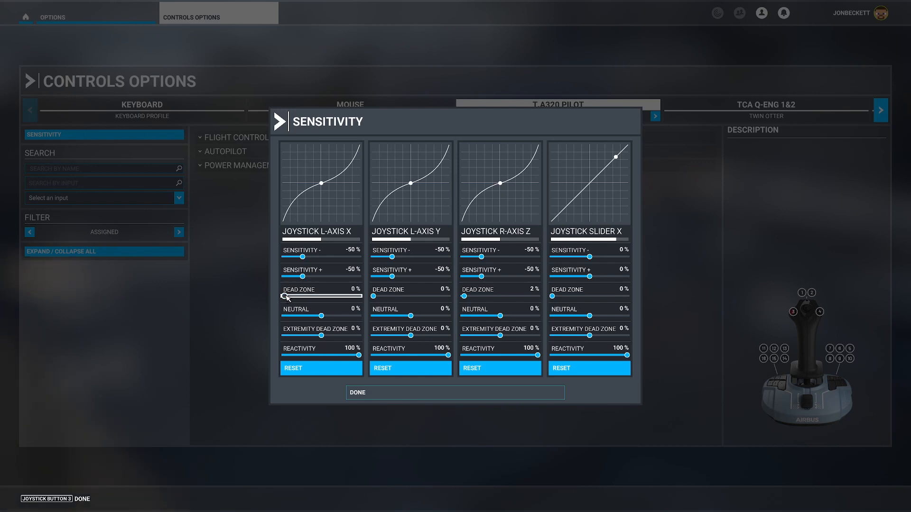
left_click(285, 297)
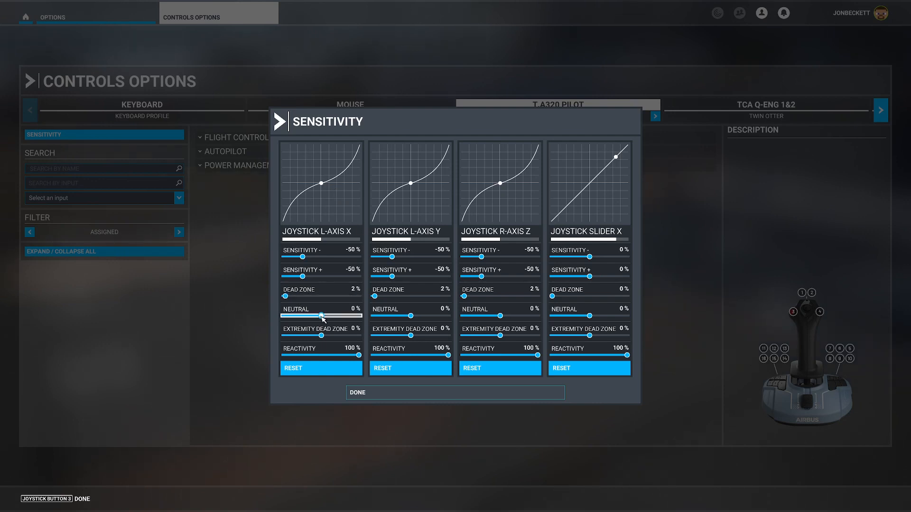
Try neutral values of 12% and -38% on Joystick L-Axis X and 54% on Joystick Slider X, returning both to 0%.
mouse_move(323, 319)
left_mouse_down()
mouse_move(342, 316)
mouse_move(319, 320)
mouse_move(329, 317)
left_mouse_up()
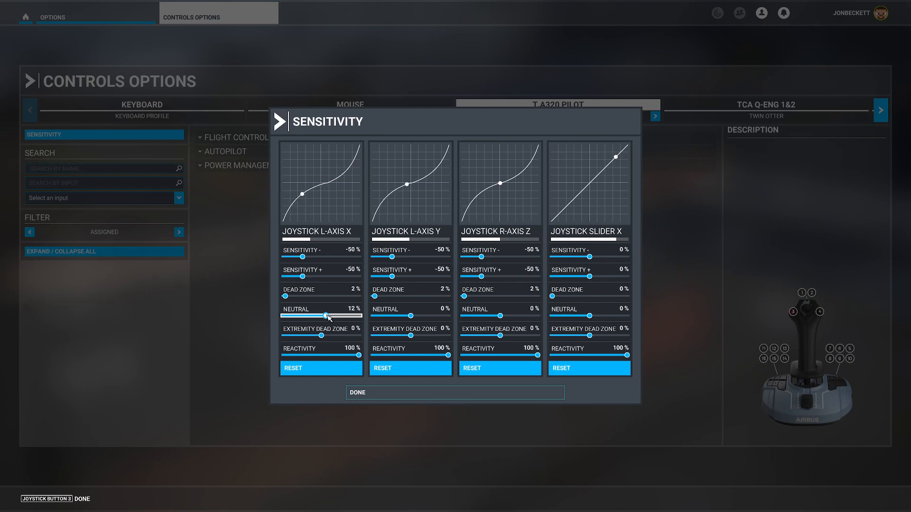
left_click_drag(327, 317, 308, 325)
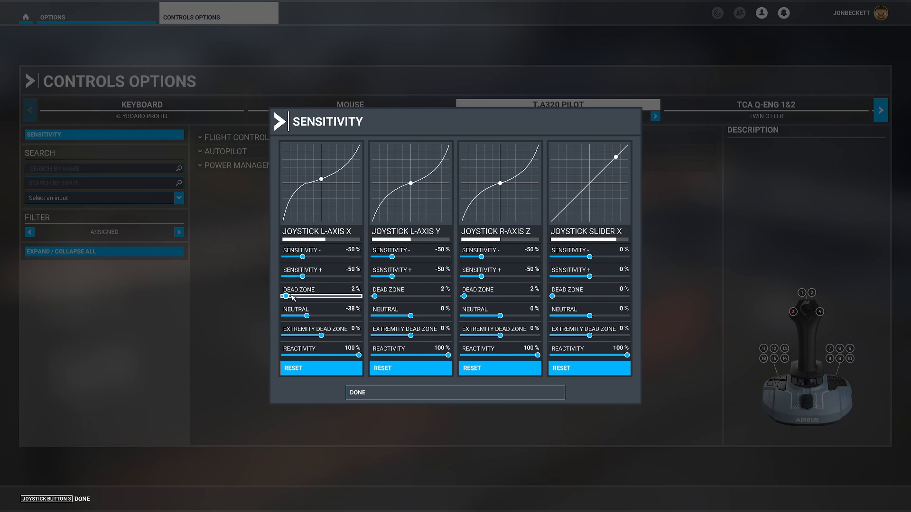
left_click_drag(307, 316, 323, 317)
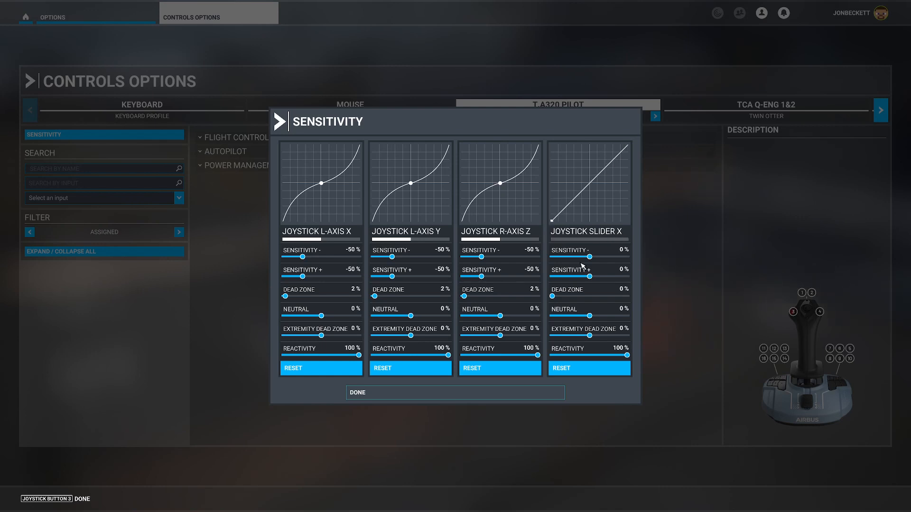
left_click_drag(592, 317, 612, 315)
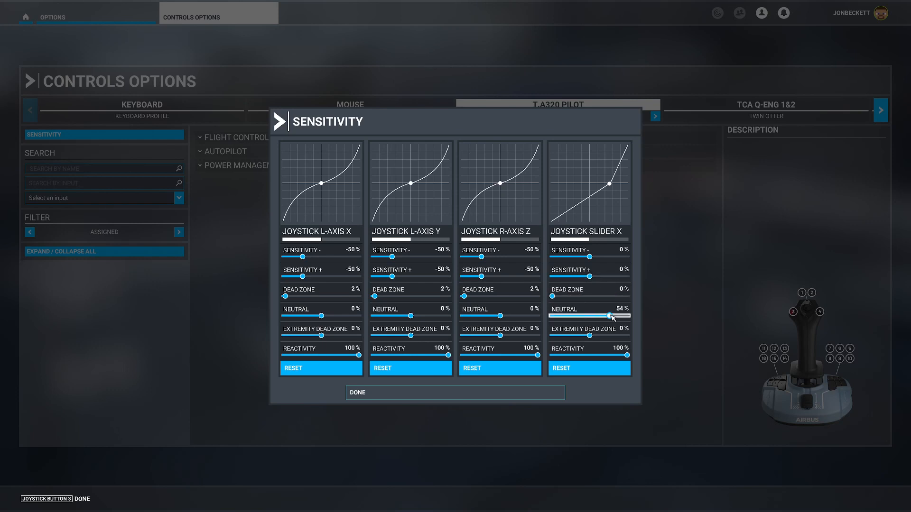
left_click_drag(610, 316, 592, 321)
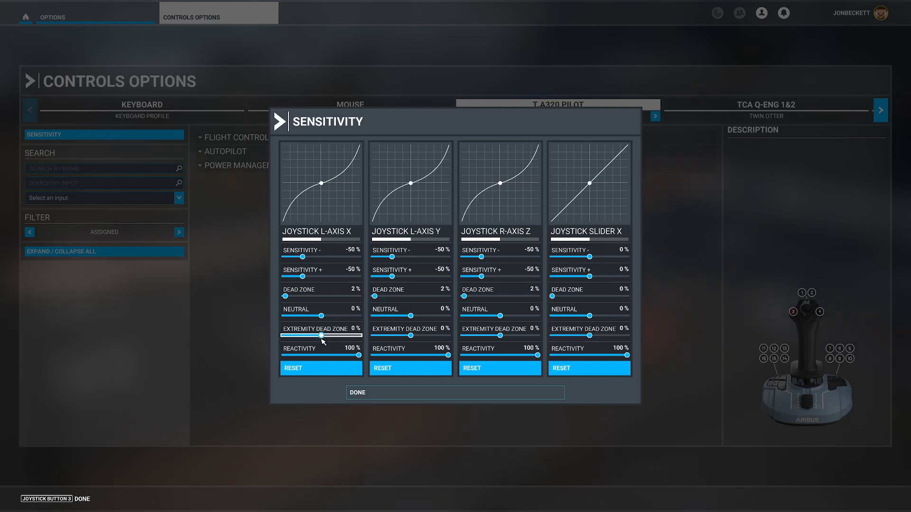
Set the extremity dead zone of Joystick L-Axis X to 0% and its reactivity to 100%, and finish the sensitivity settings.
mouse_move(321, 336)
left_mouse_down()
mouse_move(335, 336)
mouse_move(322, 336)
left_mouse_up()
left_click_drag(325, 336, 322, 336)
left_click_drag(323, 337, 324, 338)
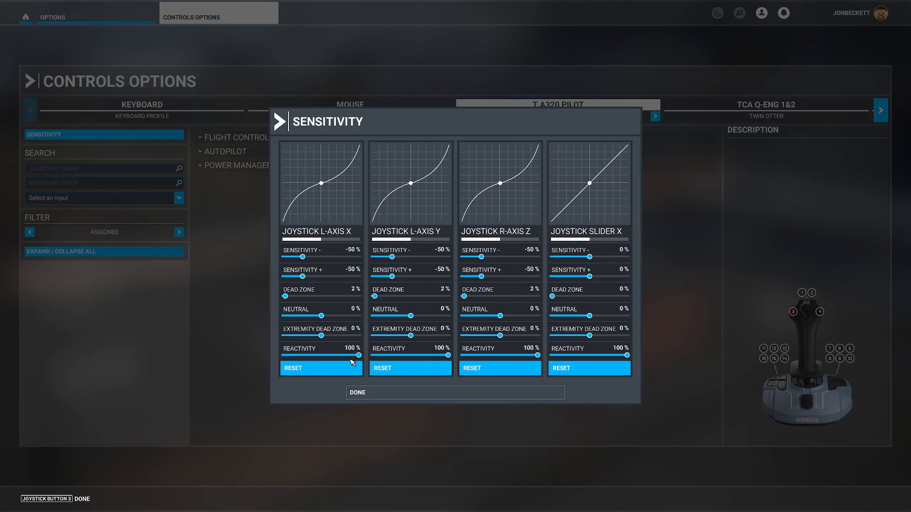
mouse_move(359, 357)
left_mouse_down()
mouse_move(318, 359)
mouse_move(374, 357)
left_mouse_up()
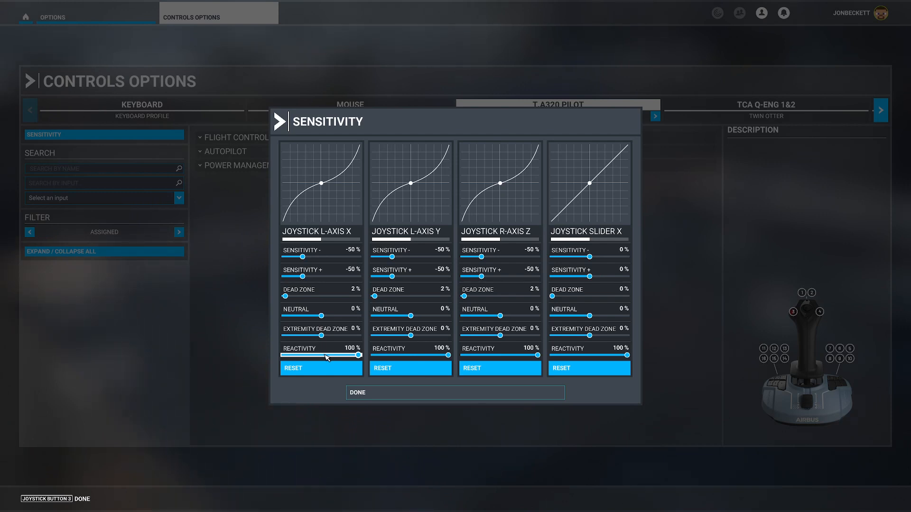
left_click(354, 393)
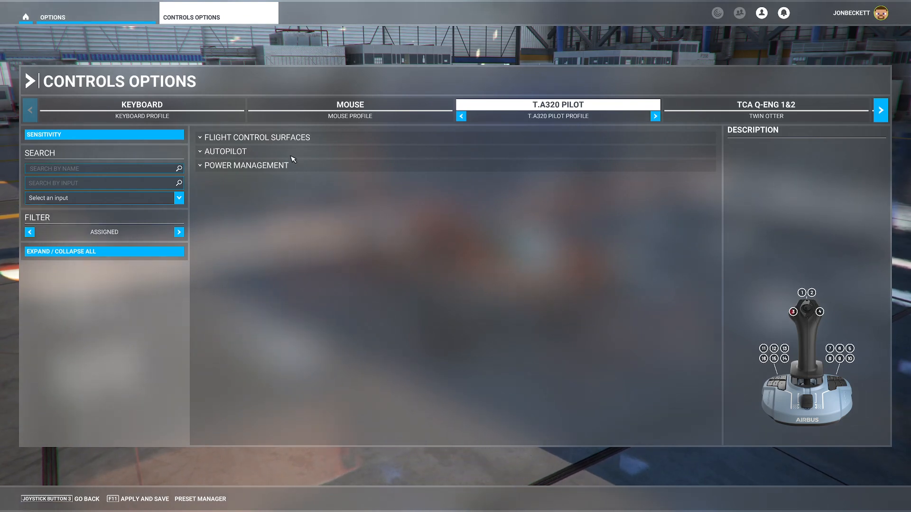
Expand the T.A320 Pilot profile's primary control surfaces, autopilot and throttle assignments for review.
left_click(331, 144)
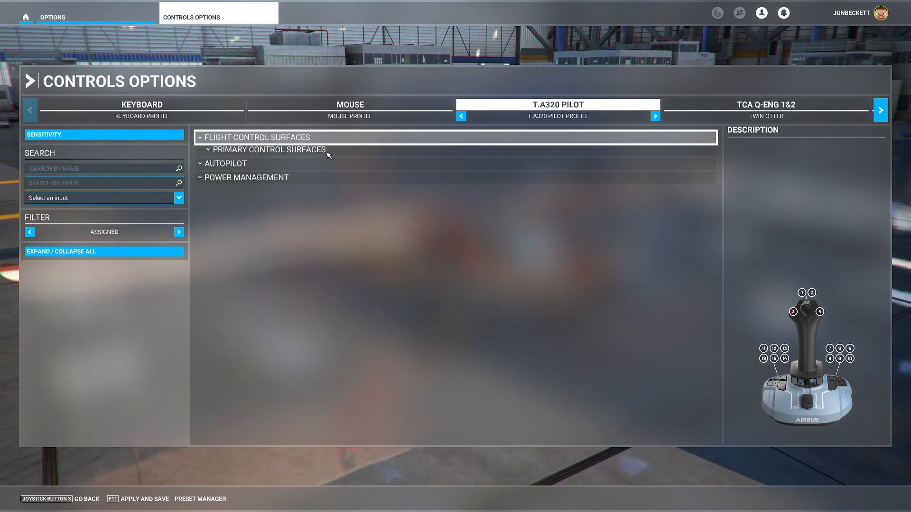
left_click(296, 152)
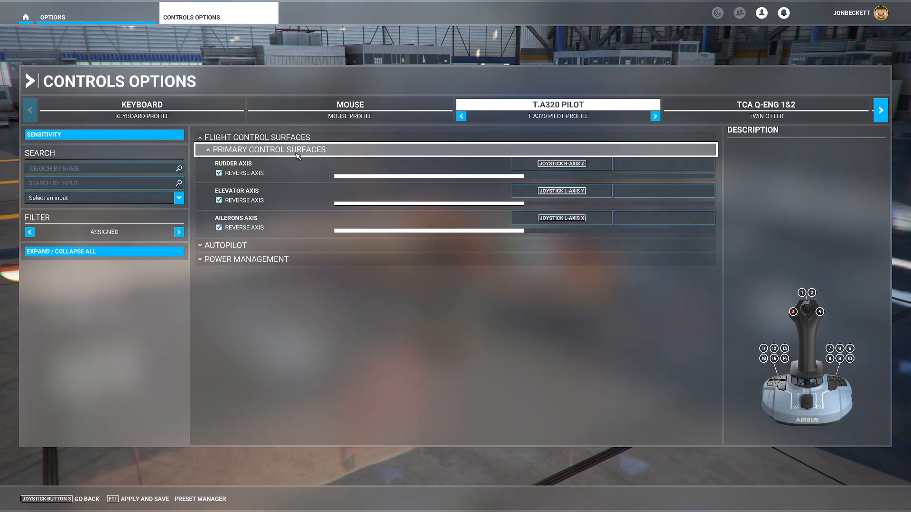
left_click(273, 247)
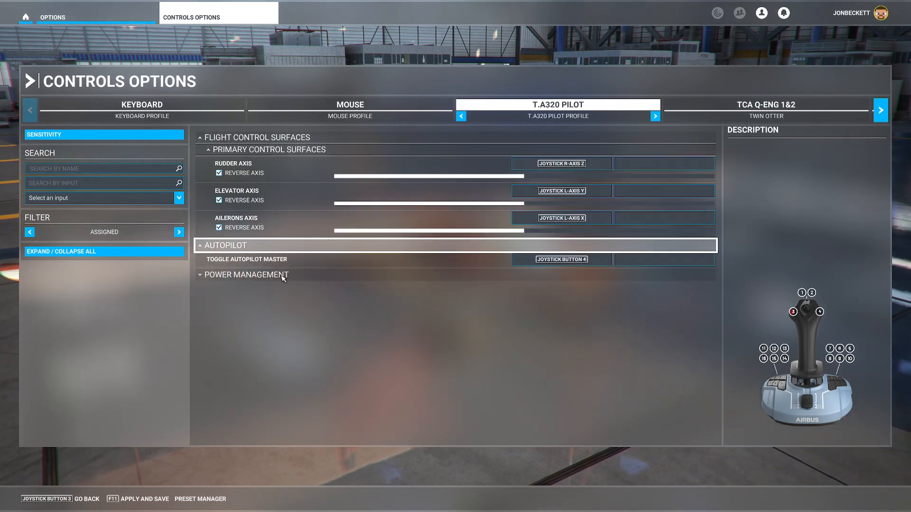
left_click(277, 276)
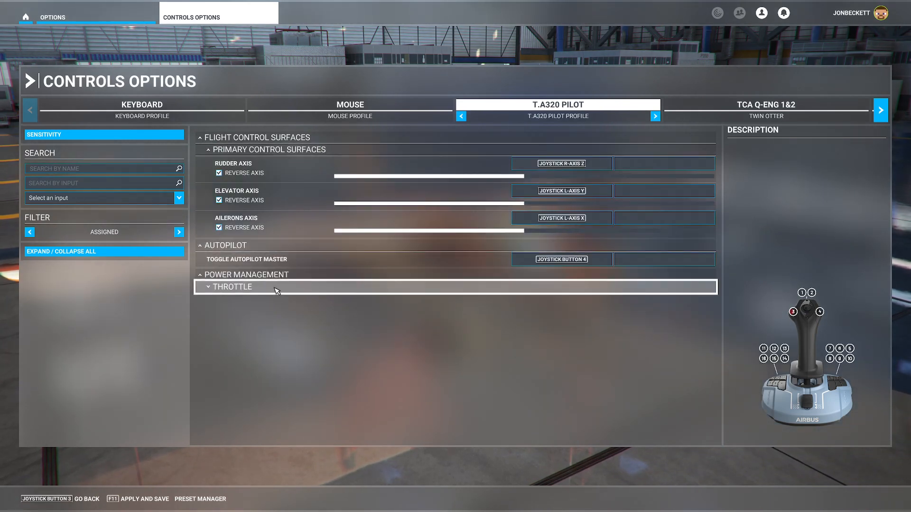
left_click(278, 287)
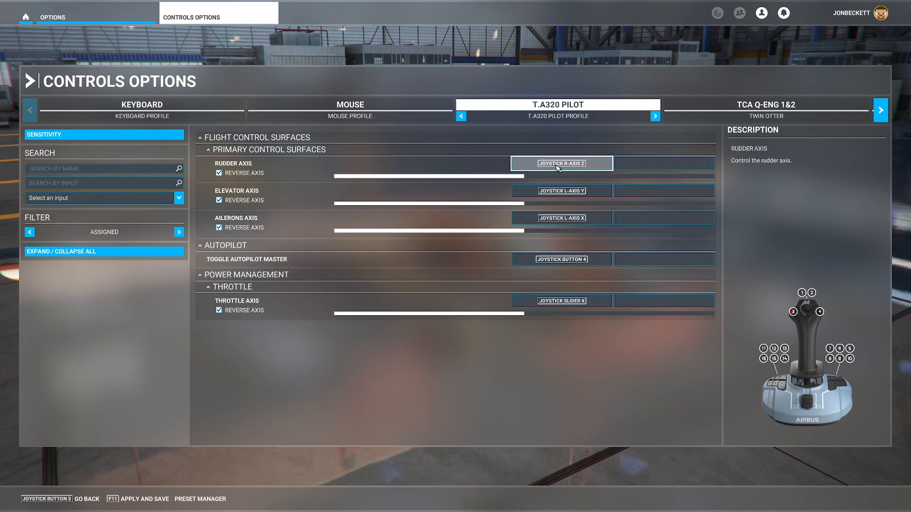
Clear the Rudder Axis input and reassign it to Joystick R-Axis Z from the list of available inputs, validating the assignment.
left_click(590, 167)
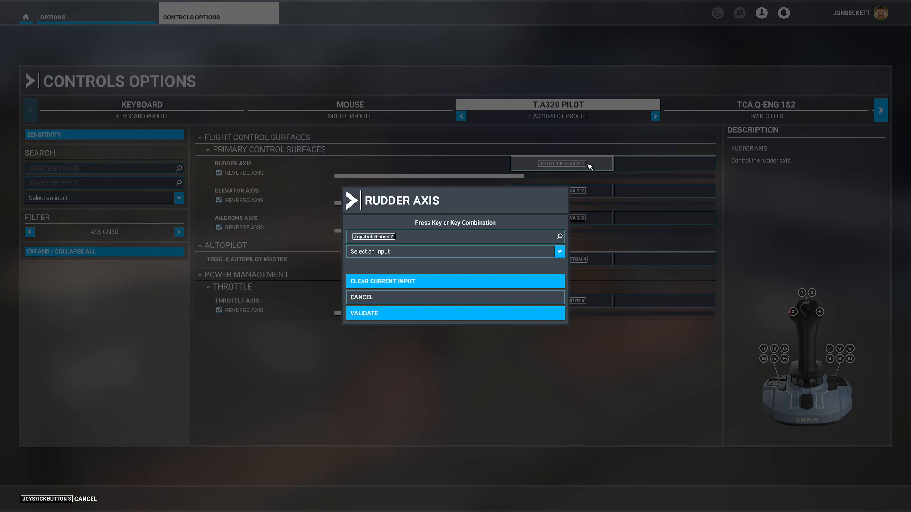
left_click(397, 239)
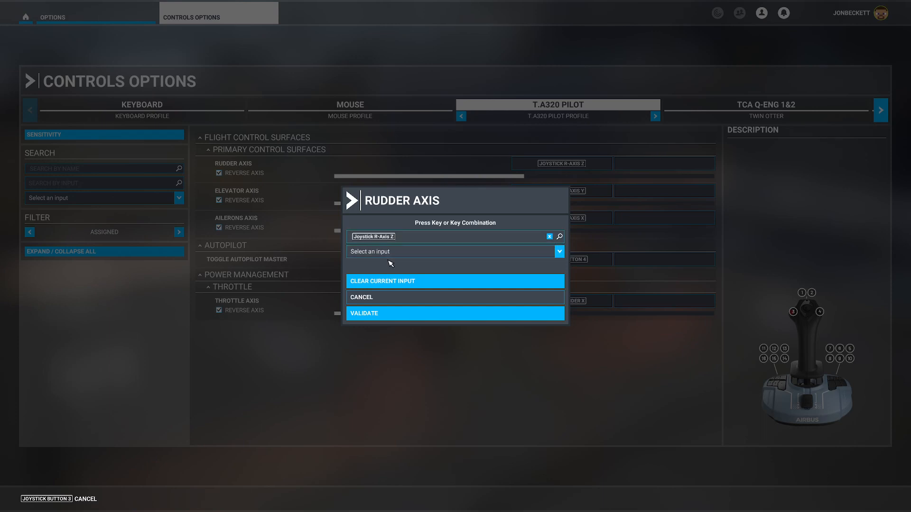
left_click(549, 237)
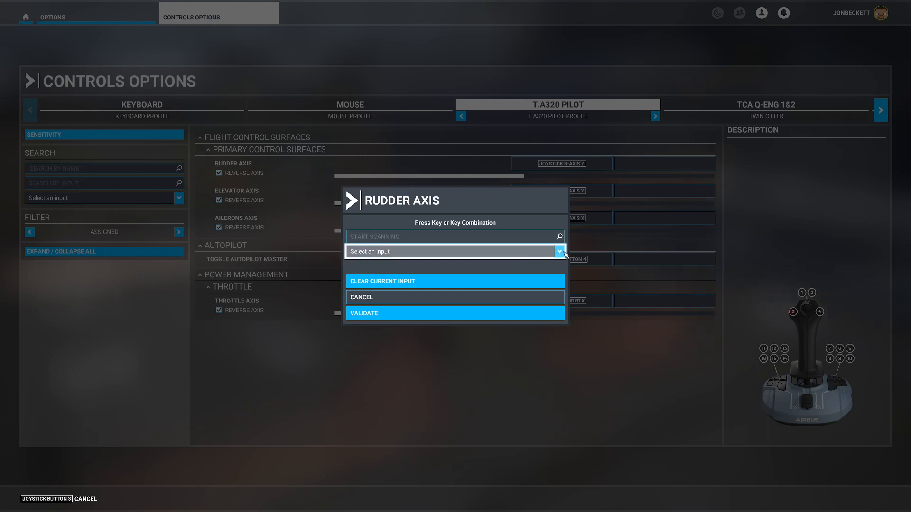
left_click(560, 252)
scroll(511, 287, "down", 5)
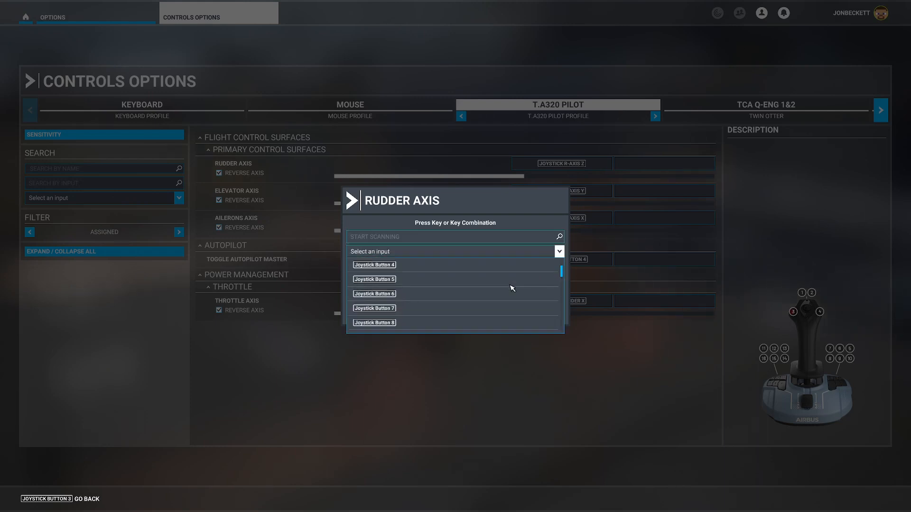
scroll(513, 288, "down", 8)
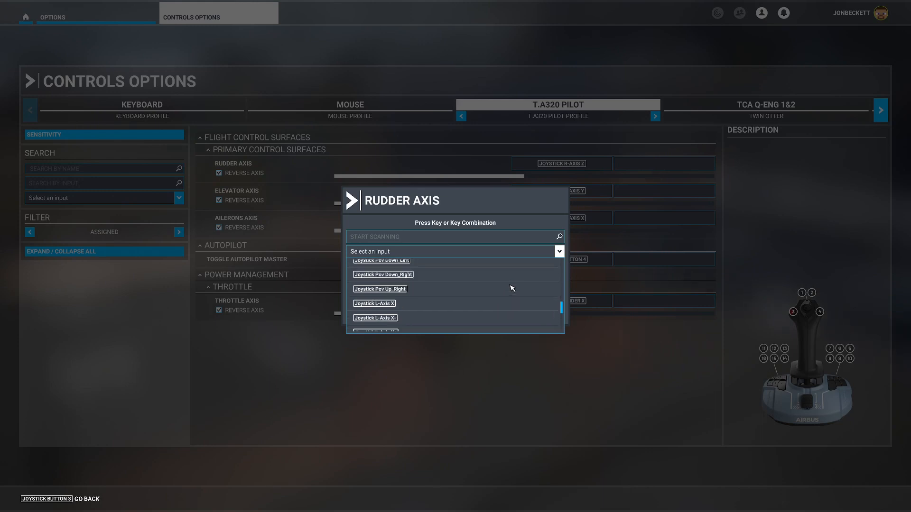
scroll(512, 288, "down", 2)
scroll(417, 292, "down", 2)
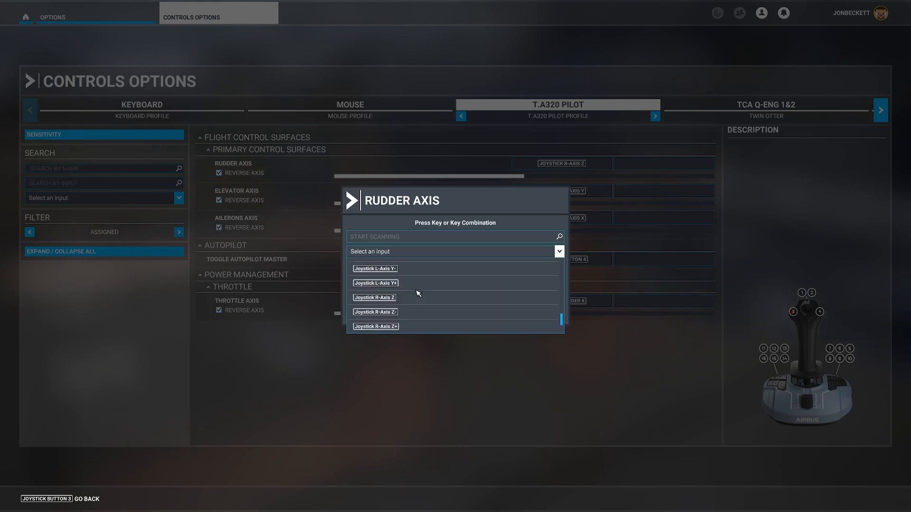
left_click(400, 297)
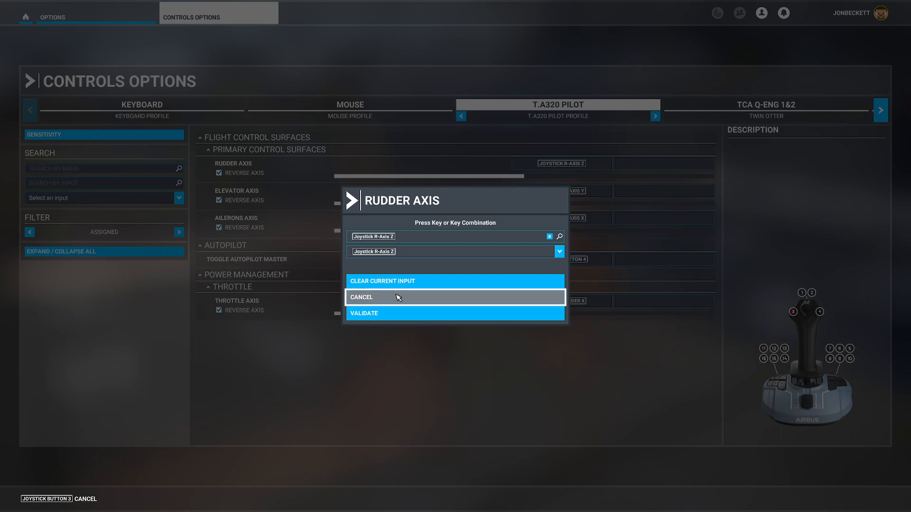
left_click(370, 314)
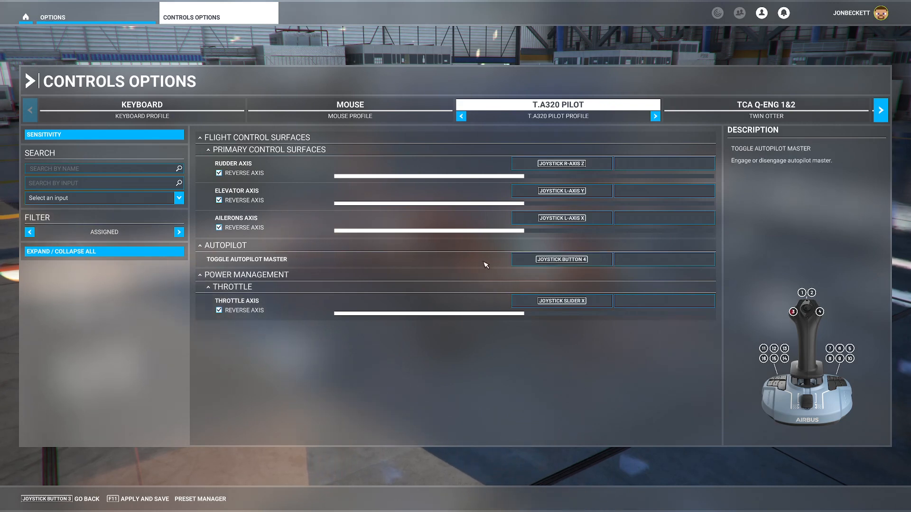
Rescan the input for Toggle Autopilot Master as Joystick Button 4 with the On Press action type and validate it.
left_click(592, 261)
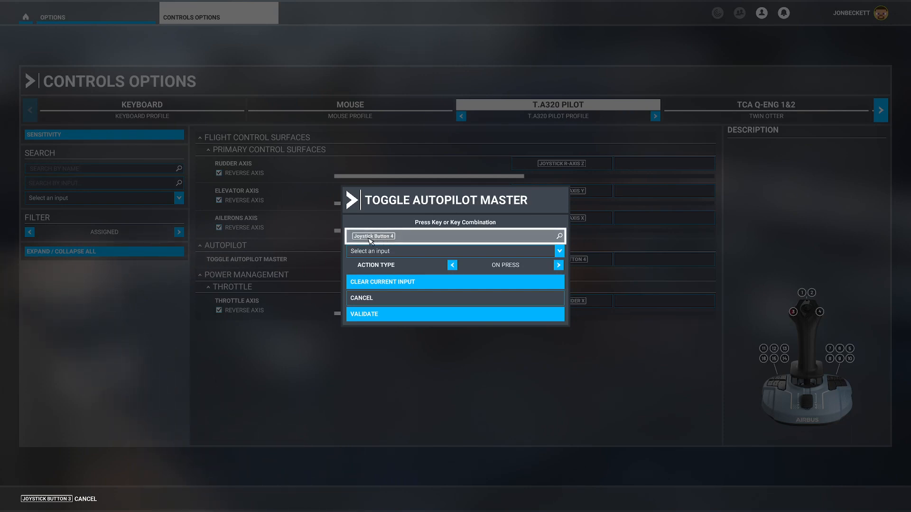
left_click(404, 240)
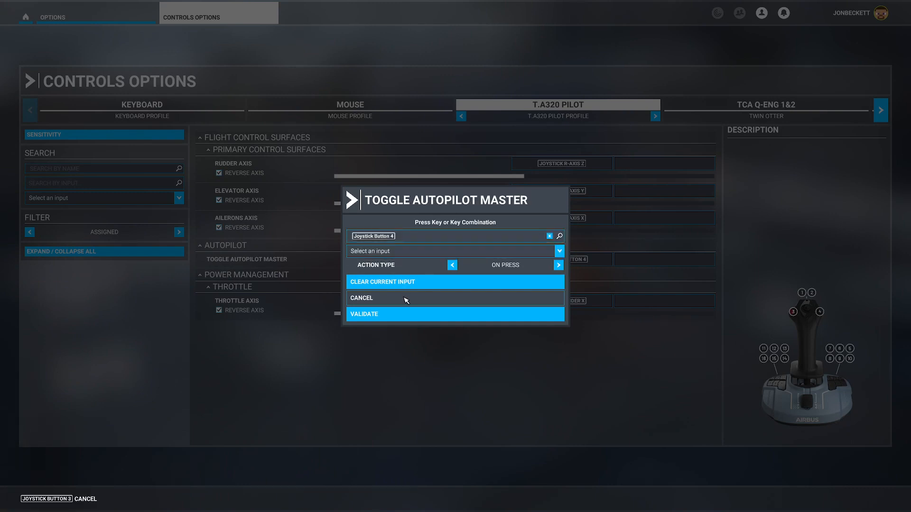
left_click(382, 314)
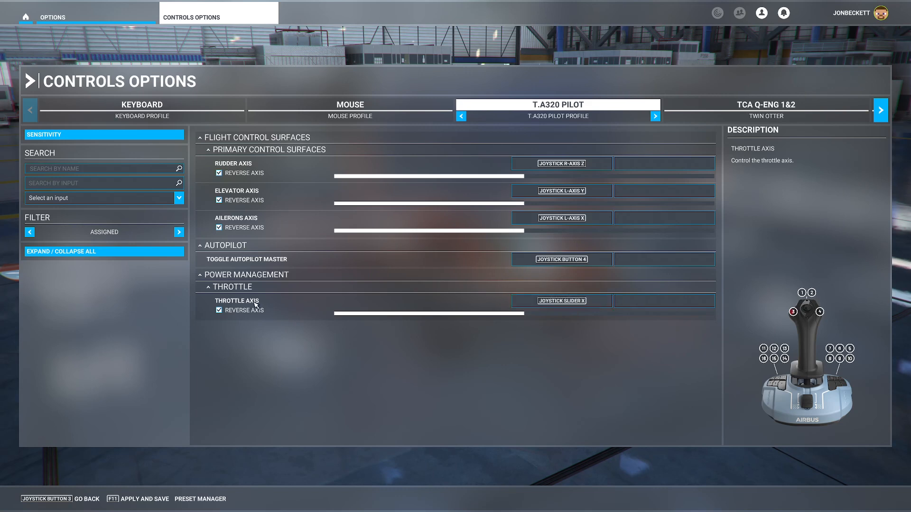
Remove the Joystick Slider X assignment from the Throttle Axis and validate the cleared input.
left_click(586, 304)
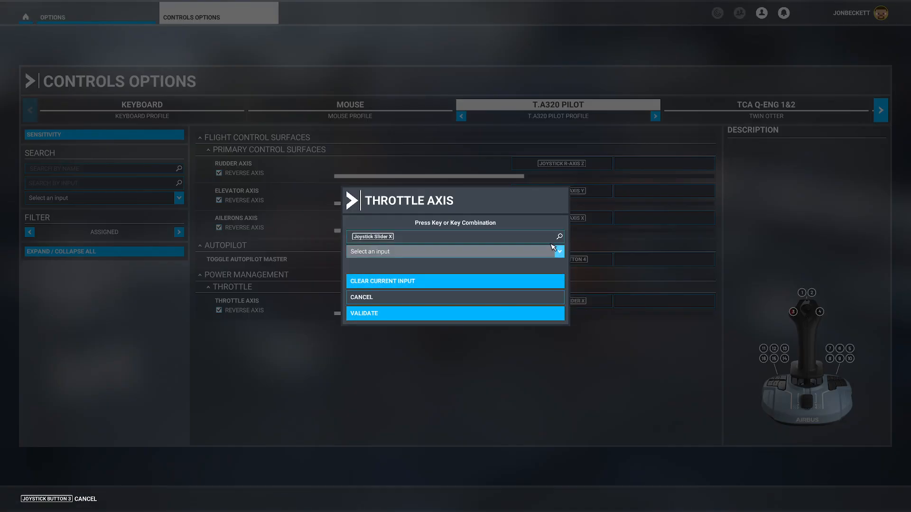
left_click(547, 241)
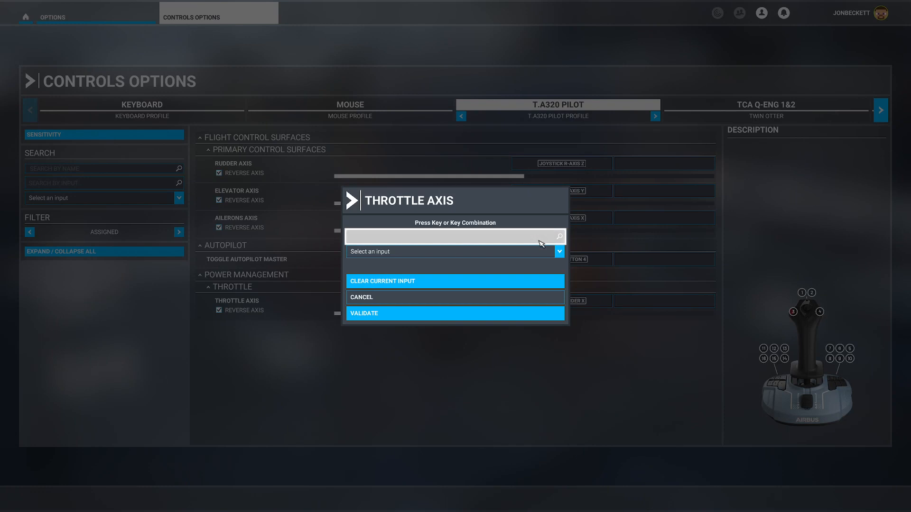
key("Escape")
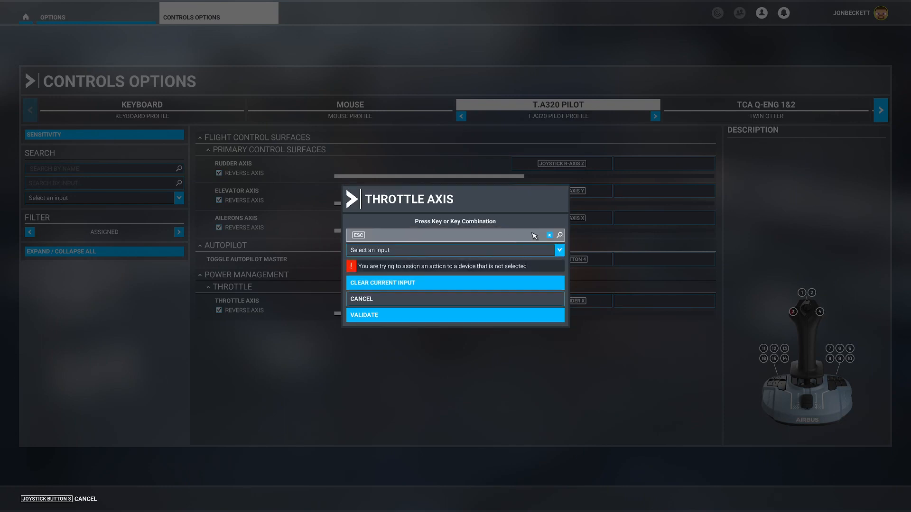
left_click(550, 236)
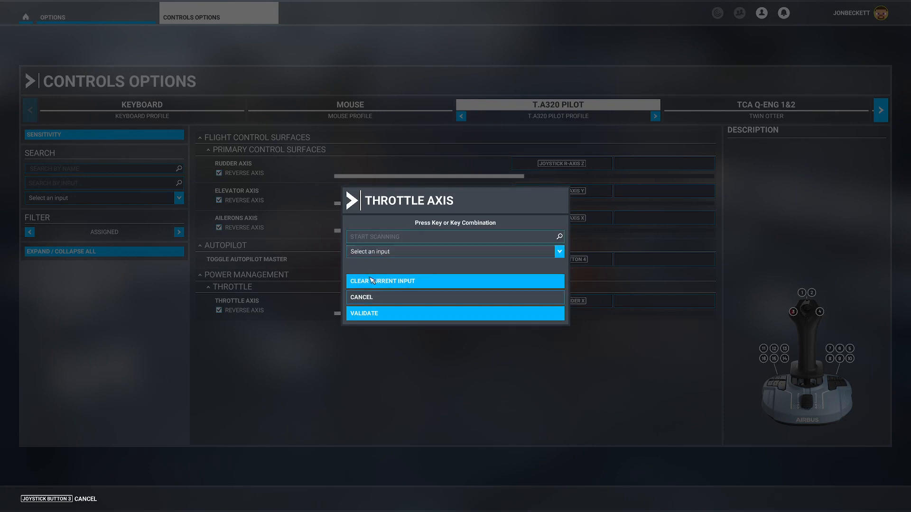
left_click(384, 281)
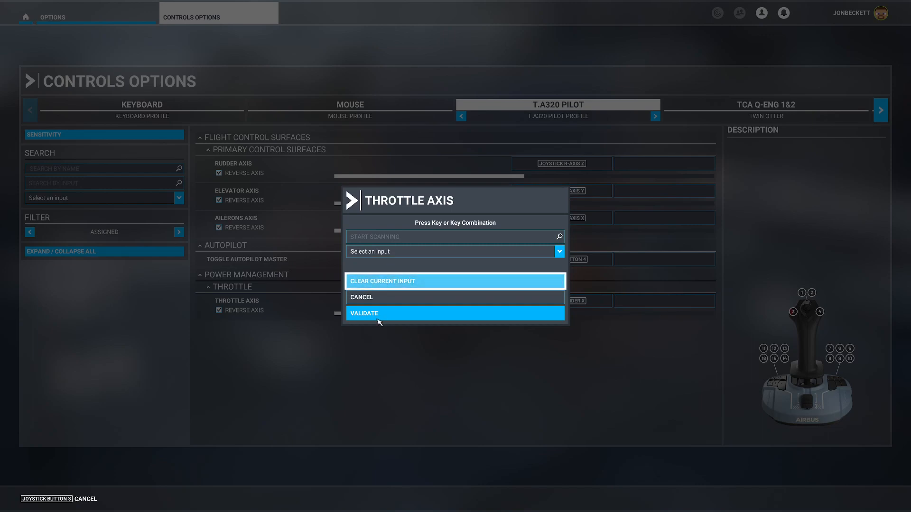
left_click(378, 314)
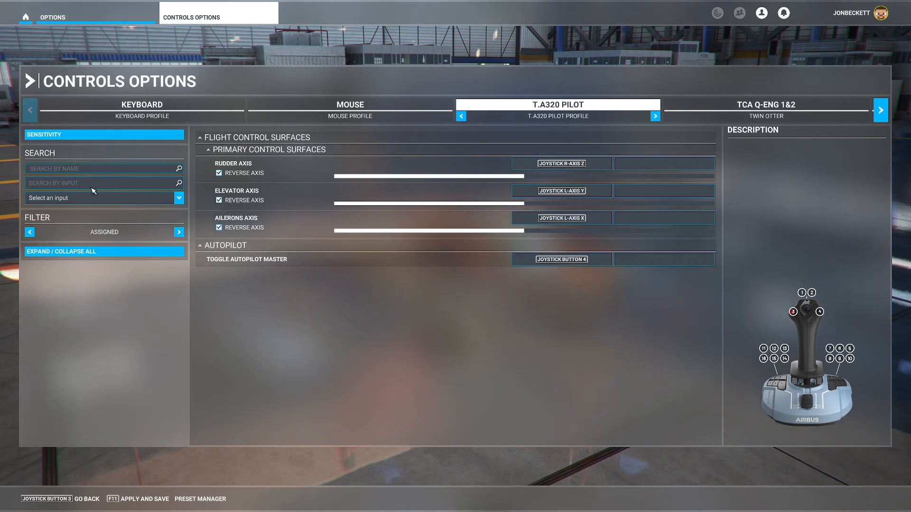
Search the controls for "flaps" and assign Joystick Button 8 to Increase Flaps.
left_click(75, 170)
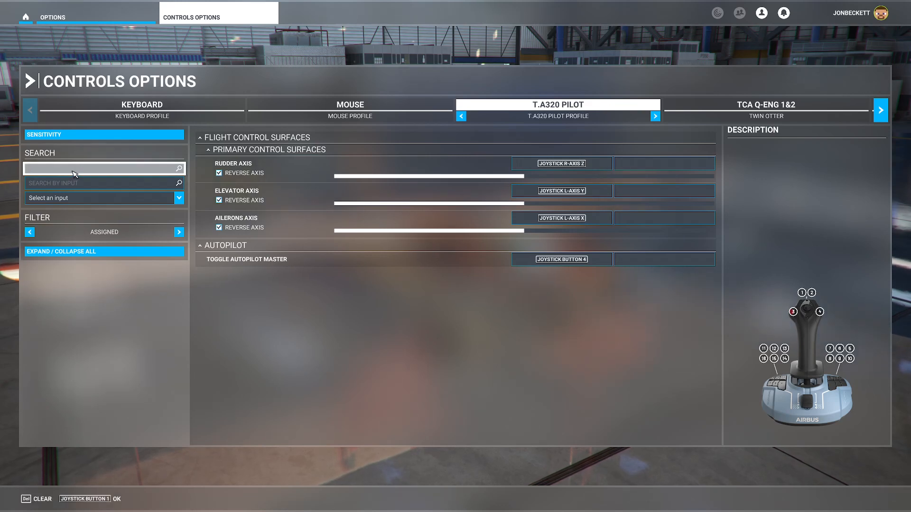
type("flaps")
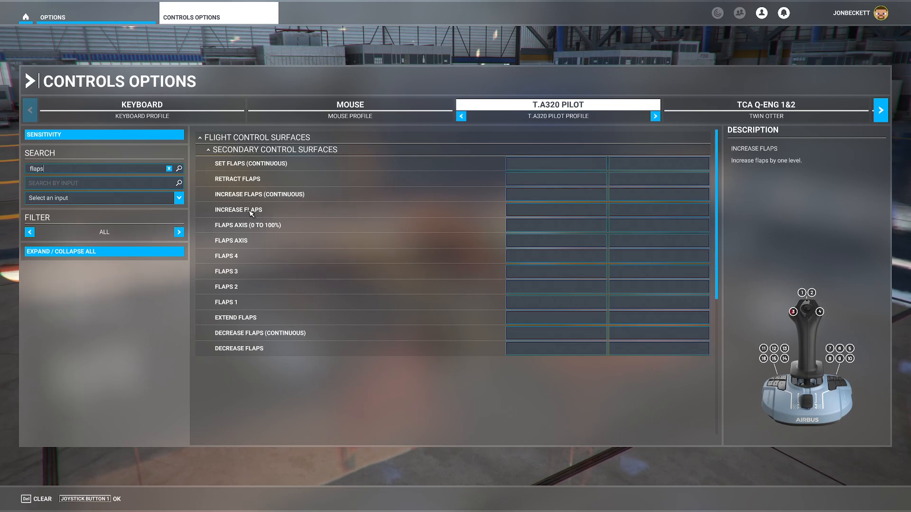
left_click(530, 214)
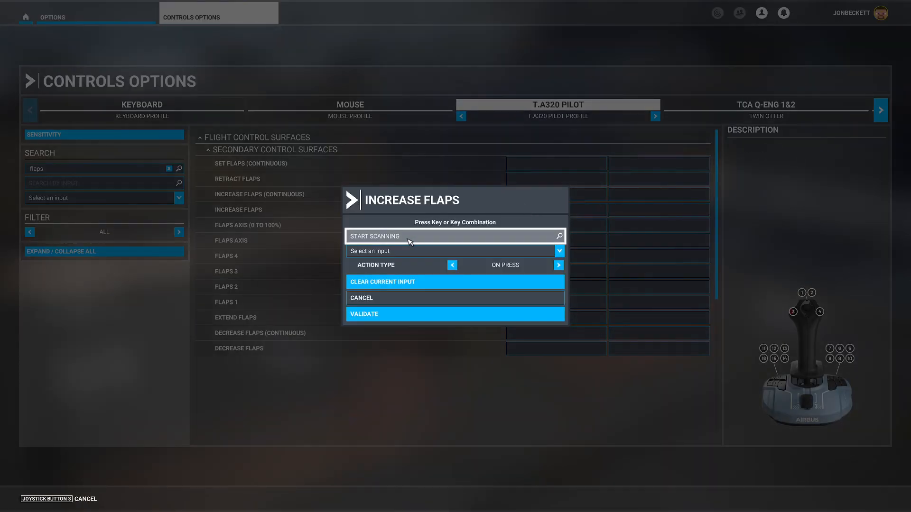
left_click(409, 240)
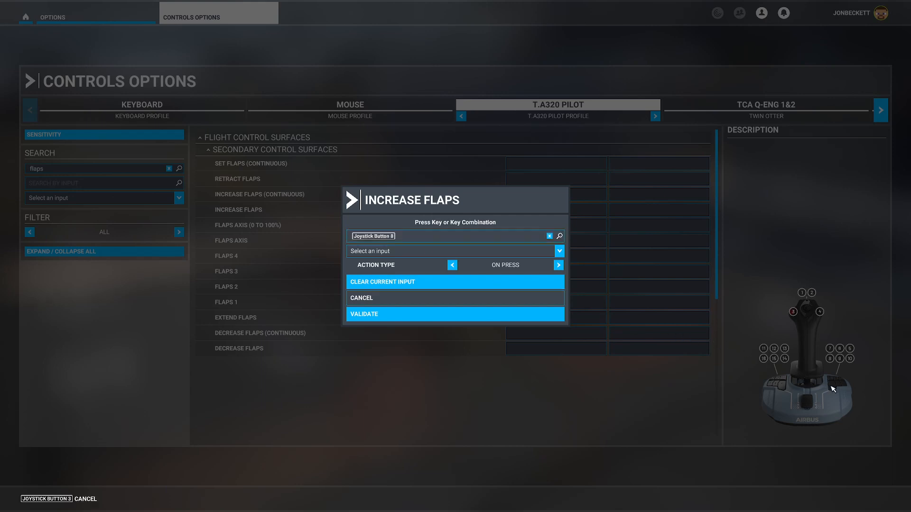
left_click(379, 315)
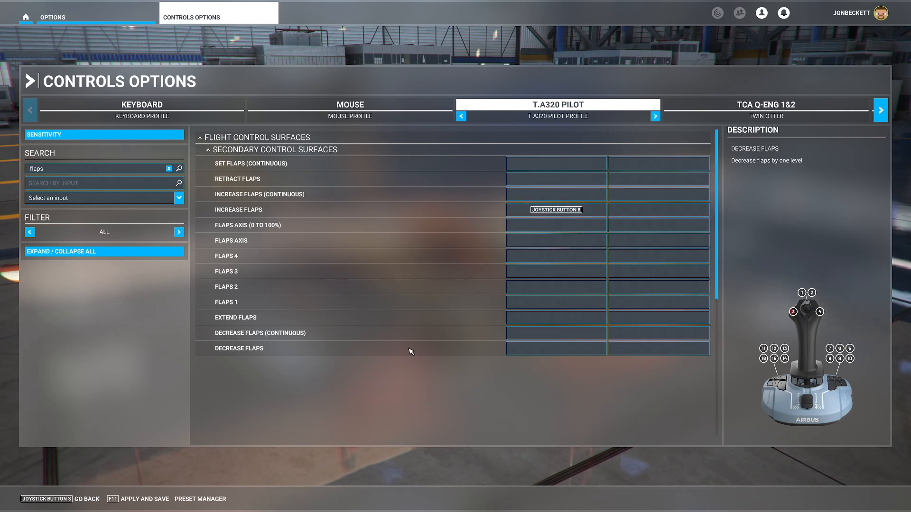
Assign Joystick Button 7 to Decrease Flaps and validate it.
left_click(539, 349)
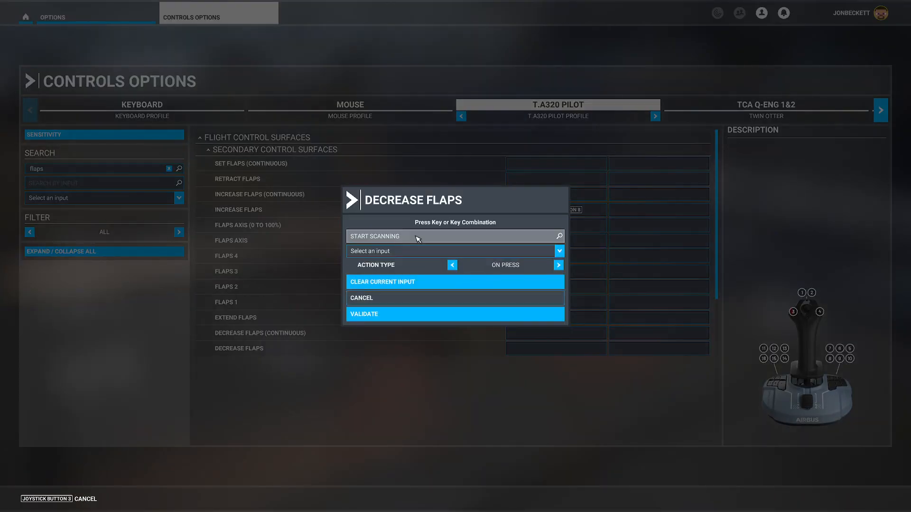
left_click(417, 236)
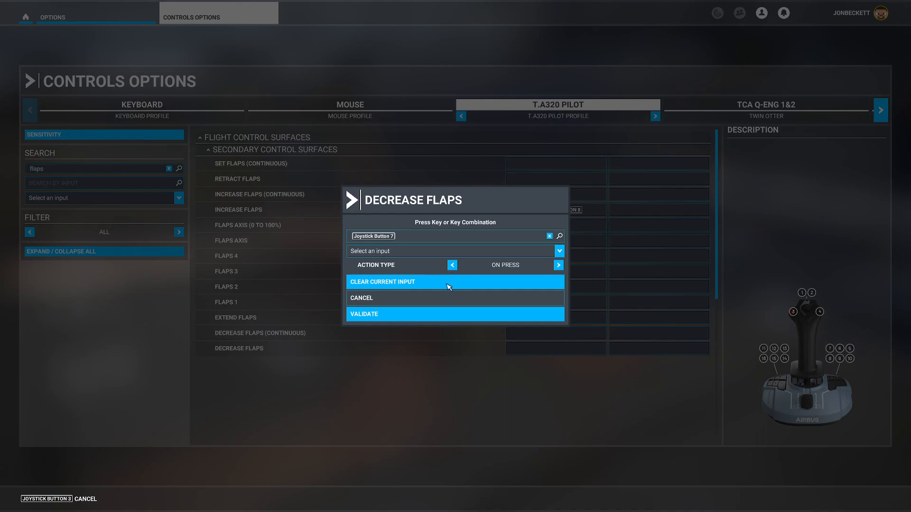
left_click(395, 315)
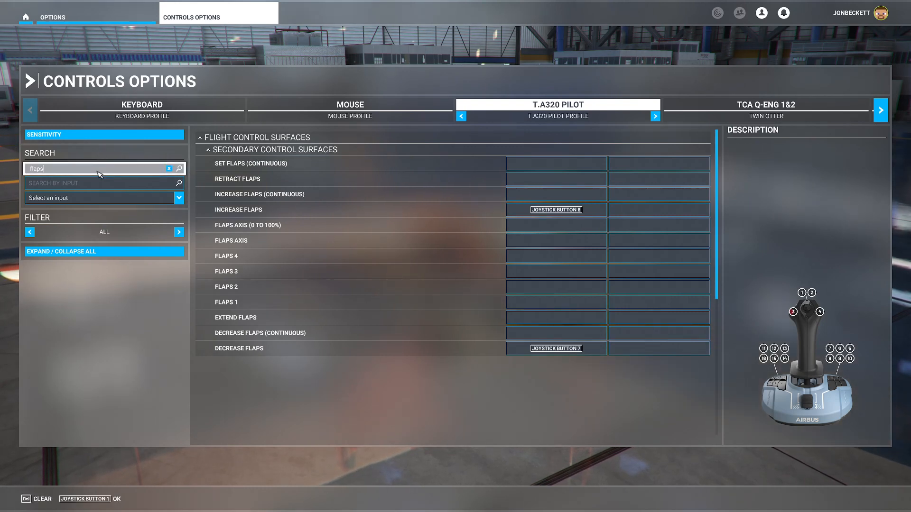
Search the controls for "propeller" and assign Joystick Button 13 to Increase Propeller Pitch.
key("Delete")
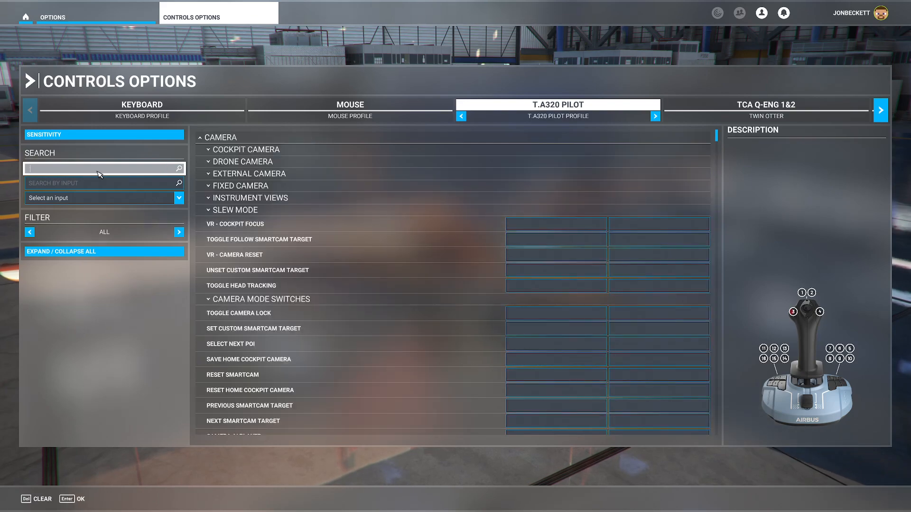
type("propee")
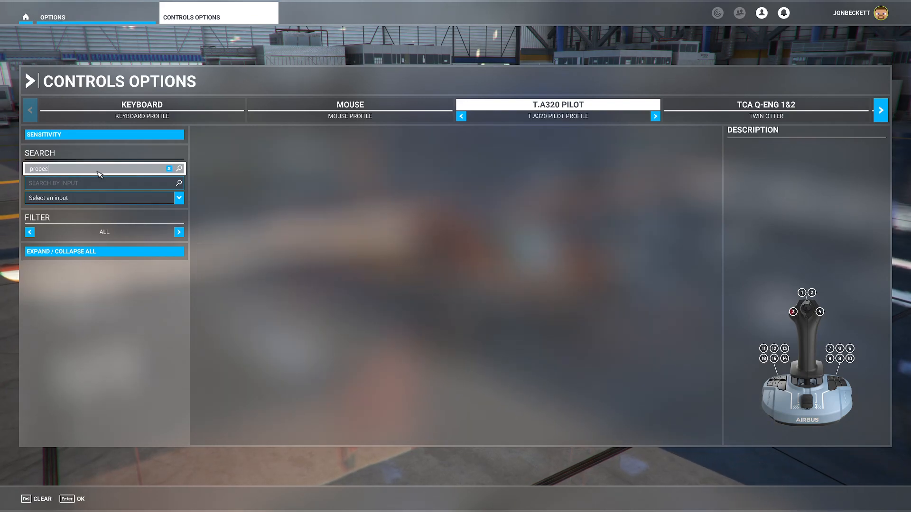
key("BackSpace")
type("ller")
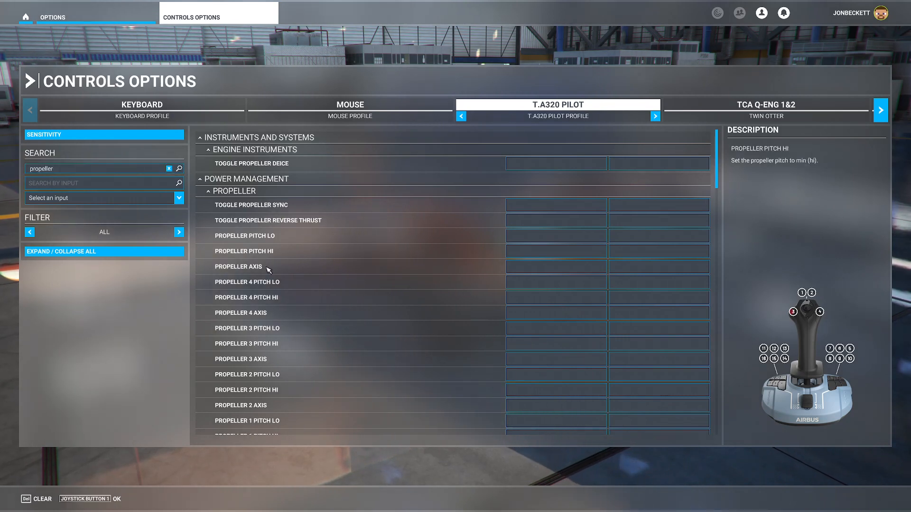
scroll(307, 307, "down", 3)
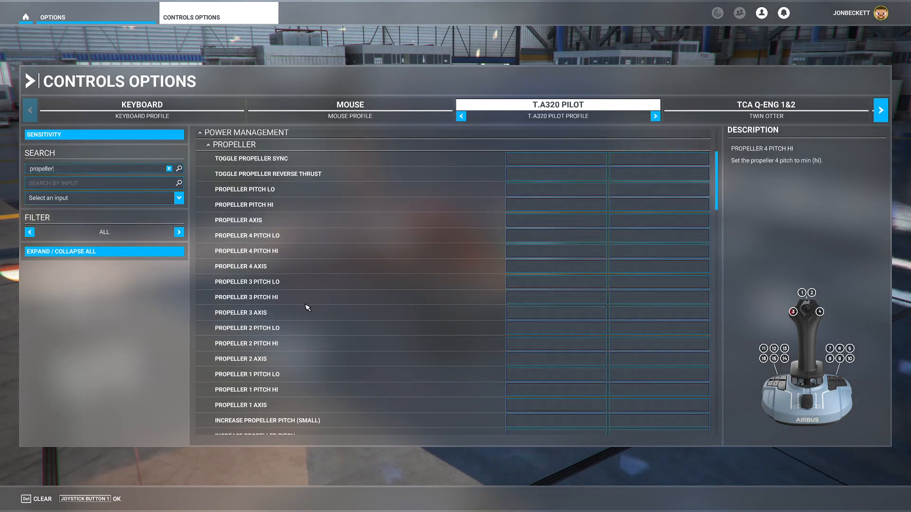
scroll(307, 308, "down", 4)
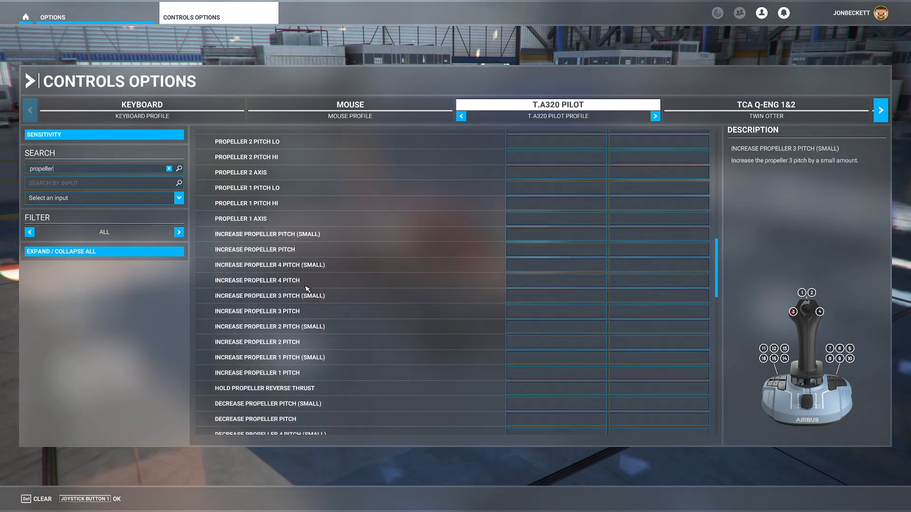
left_click(527, 250)
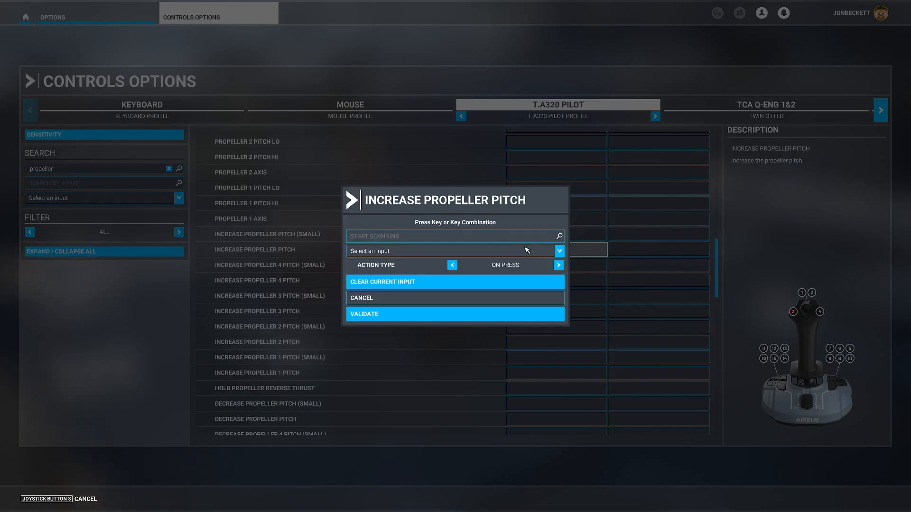
left_click(479, 236)
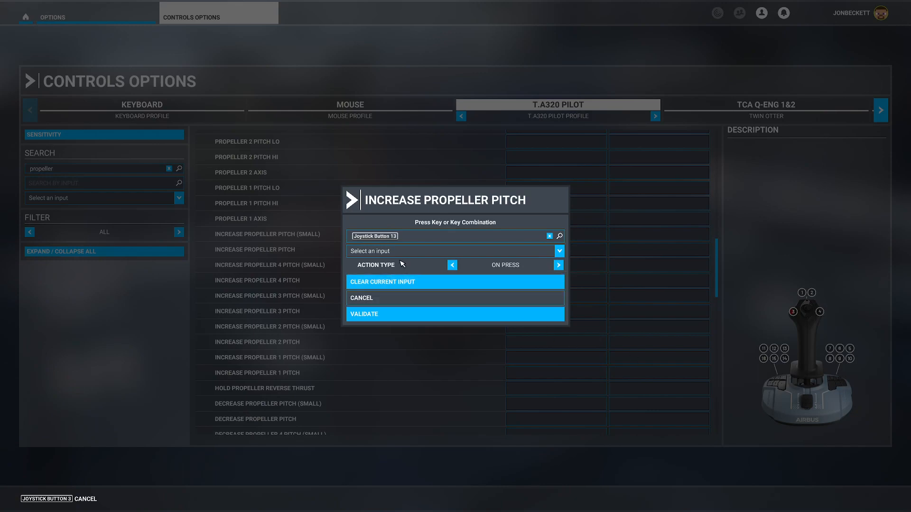
left_click(388, 317)
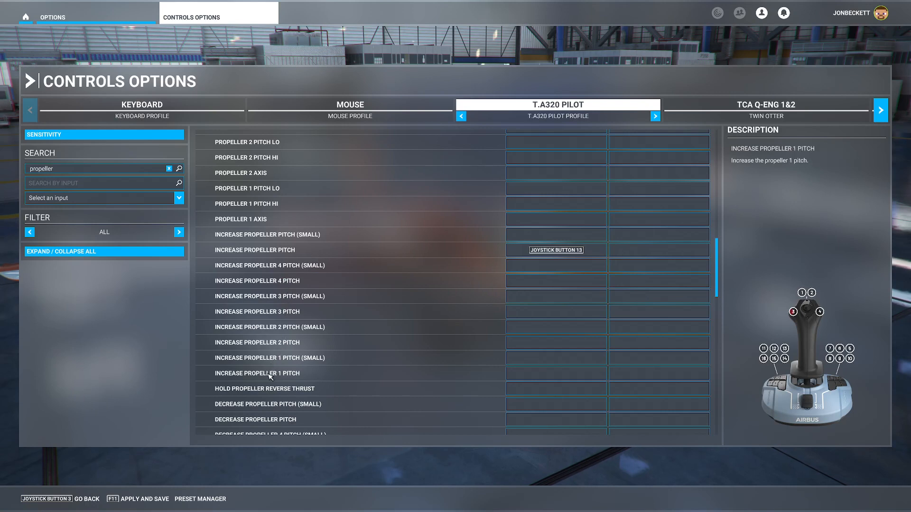
Assign Joystick Button 14 to Decrease Propeller Pitch and validate it, reviewing the remaining propeller bindings.
left_click(525, 417)
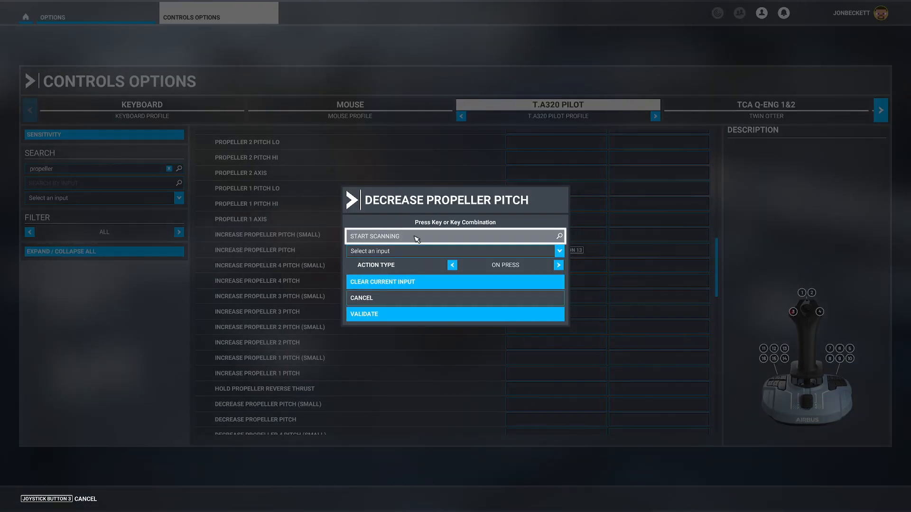
left_click(417, 237)
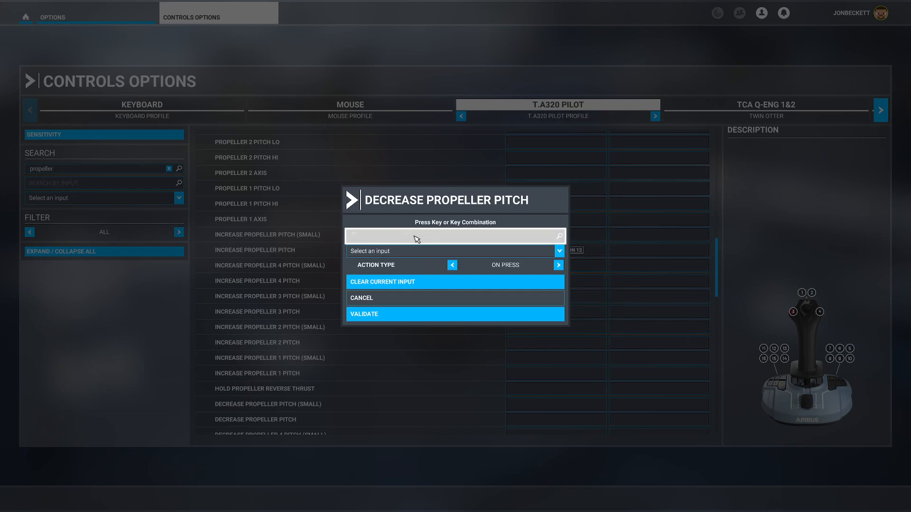
left_click(388, 315)
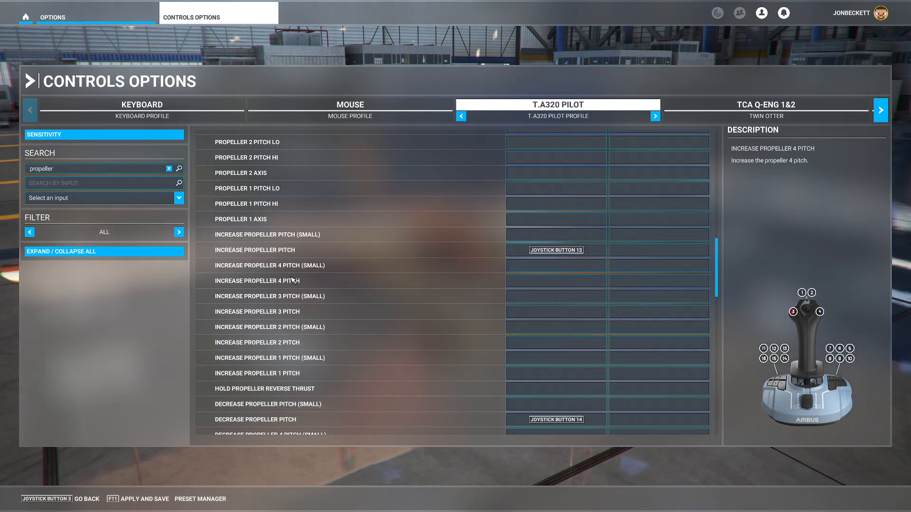
scroll(304, 280, "down", 3)
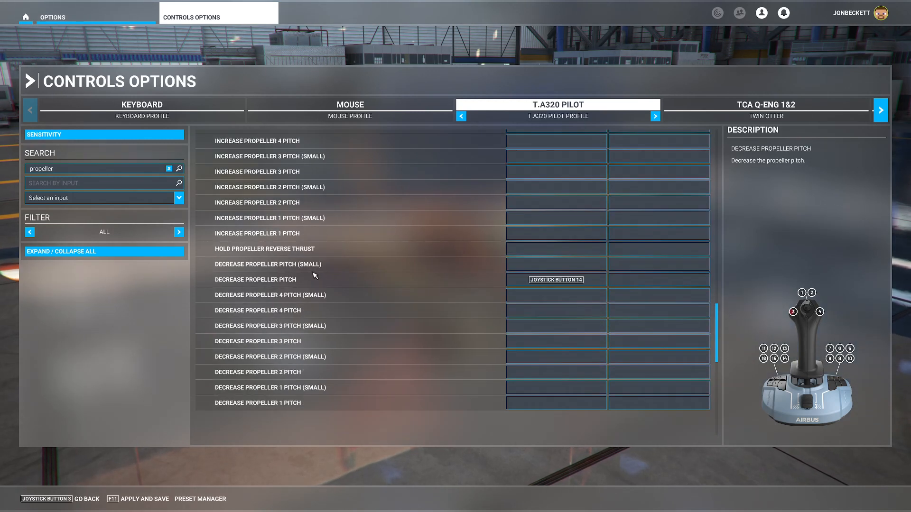
scroll(315, 276, "up", 3)
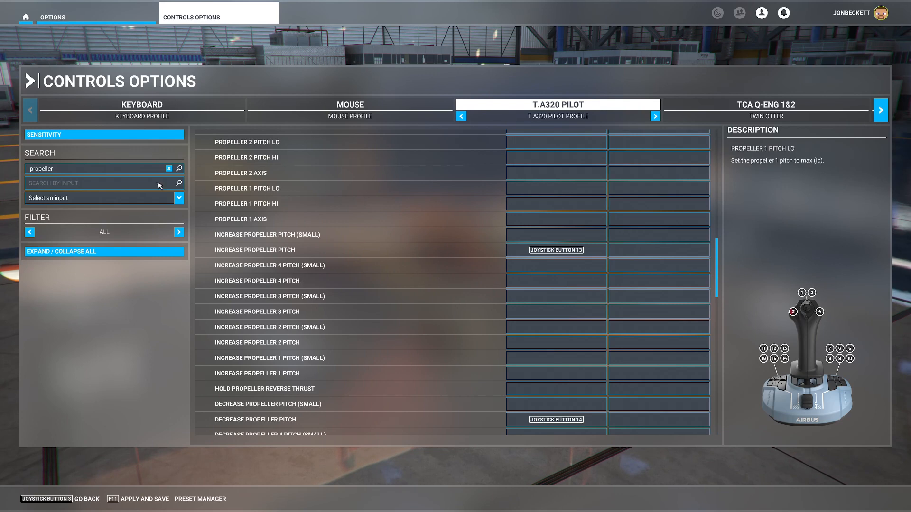
Search the controls for "spoiler" and assign Joystick Button 9 to Extend Spoilers.
left_click(83, 170)
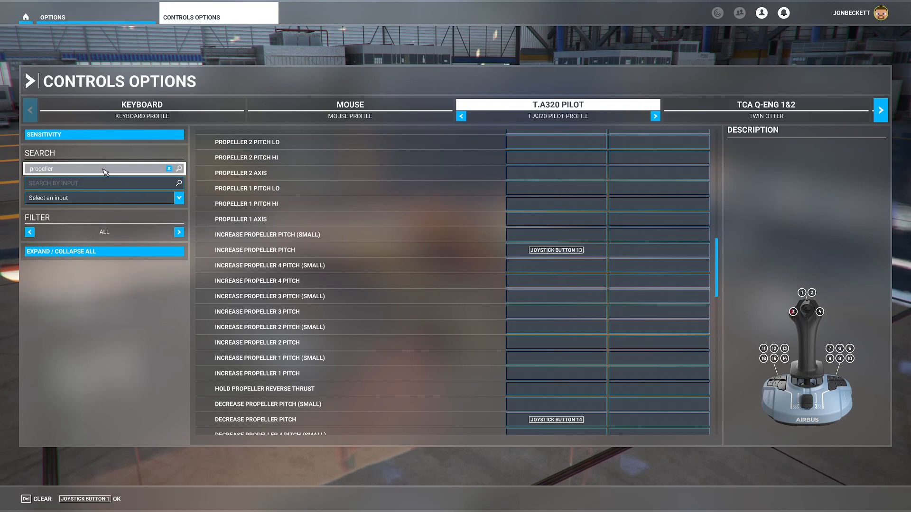
key("BackSpace")
type("spoiler")
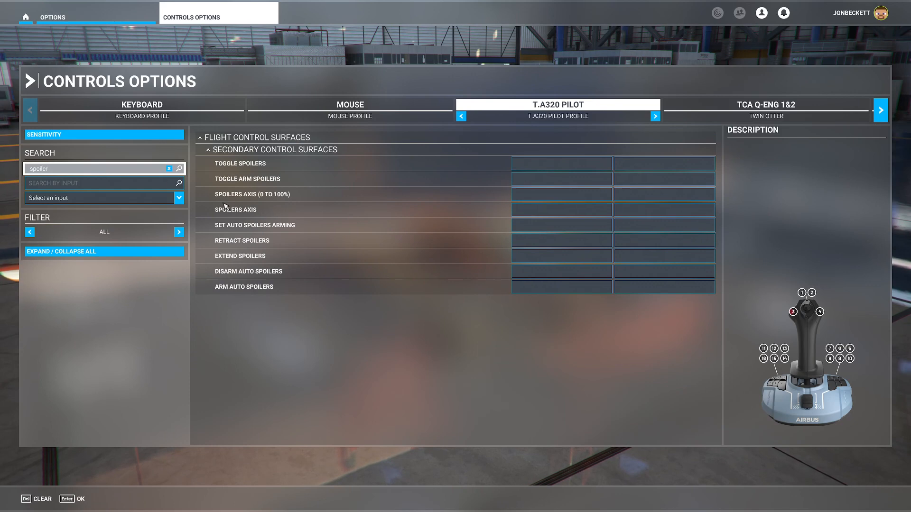
left_click(550, 258)
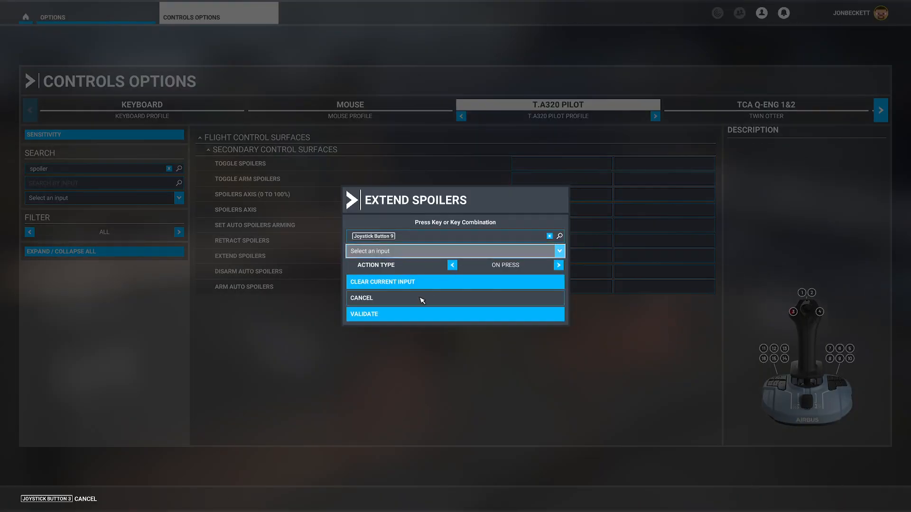
left_click(409, 315)
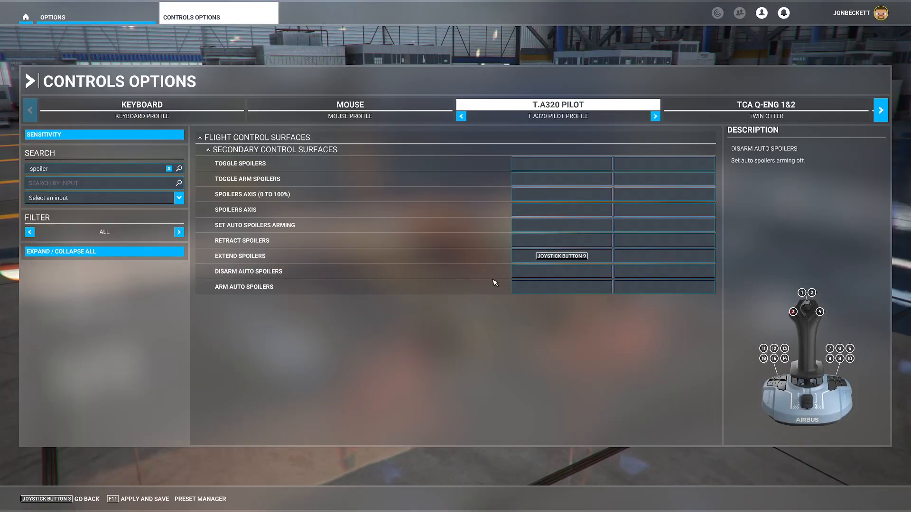
Assign Joystick Button 6 to Retract Spoilers and validate it.
left_click(541, 241)
left_click(456, 238)
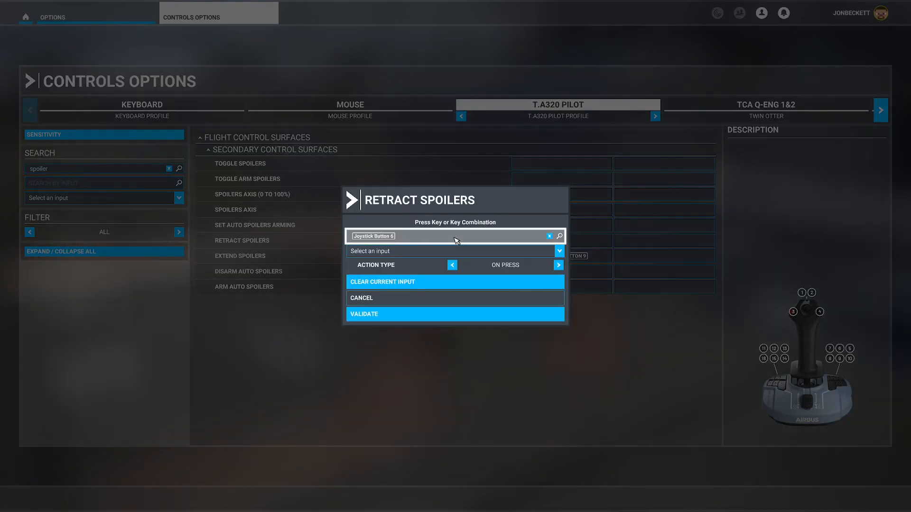
left_click(384, 315)
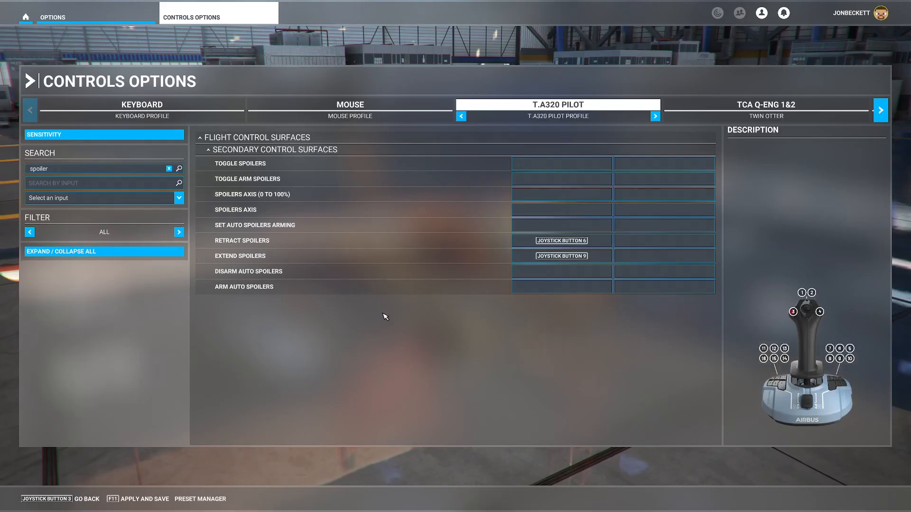
Search the controls for "fuel" and look through the listed fuel commands for a mixture control.
left_click(76, 169)
key("BackSpace")
key("BackSpace")
key("BackSpace")
key("BackSpace")
key("BackSpace")
key("BackSpace")
key("BackSpace")
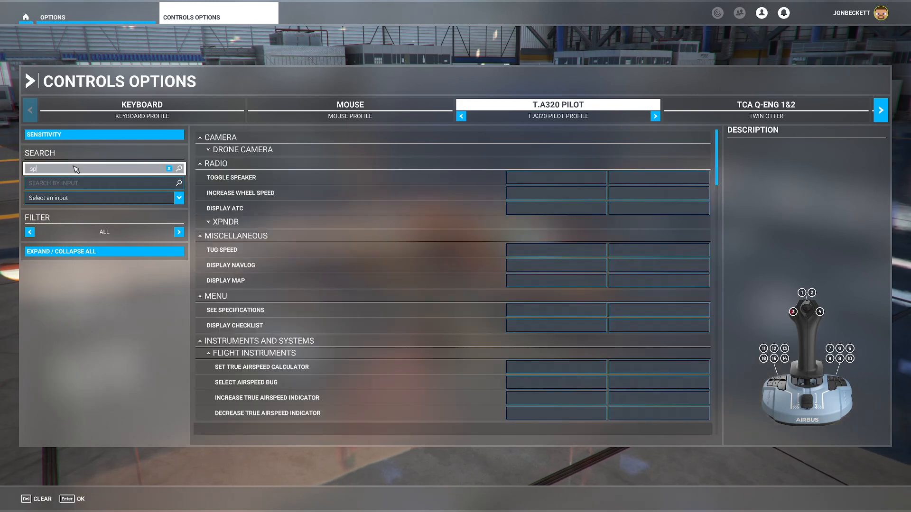
type("fuel")
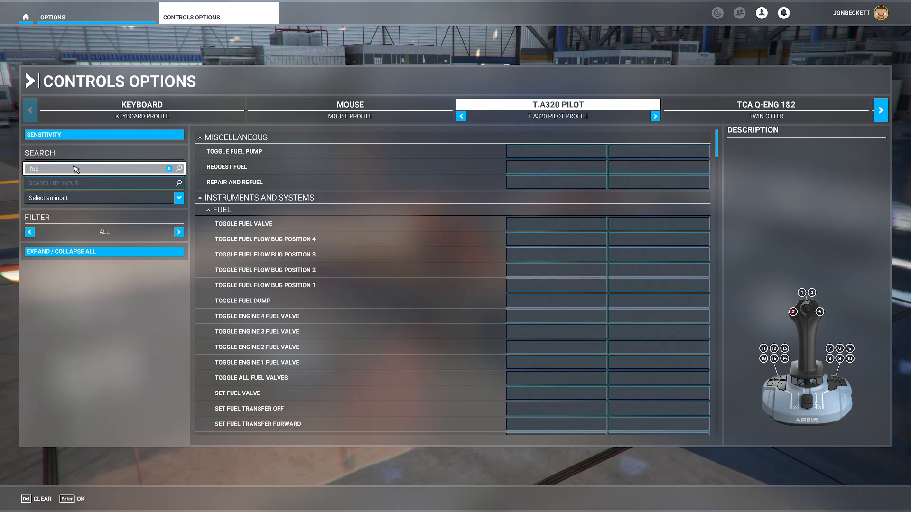
scroll(321, 270, "down", 2)
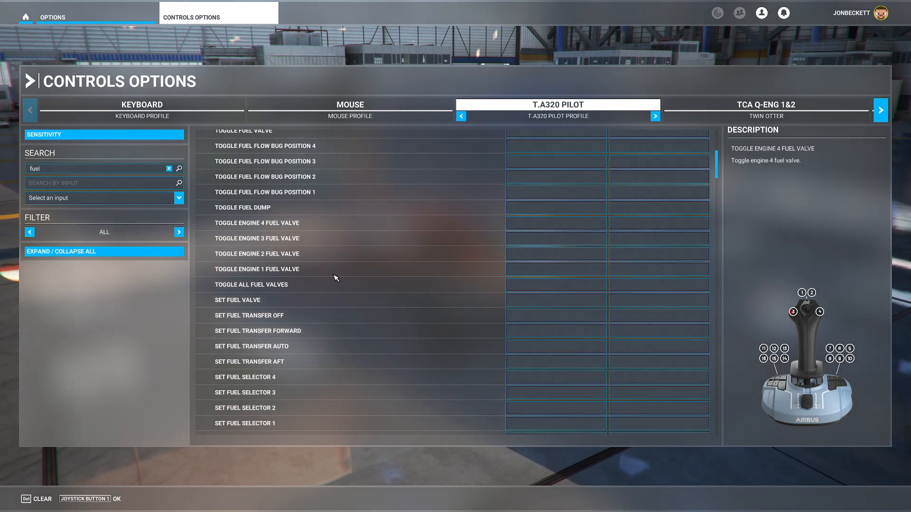
scroll(336, 278, "down", 1)
scroll(336, 278, "down", 3)
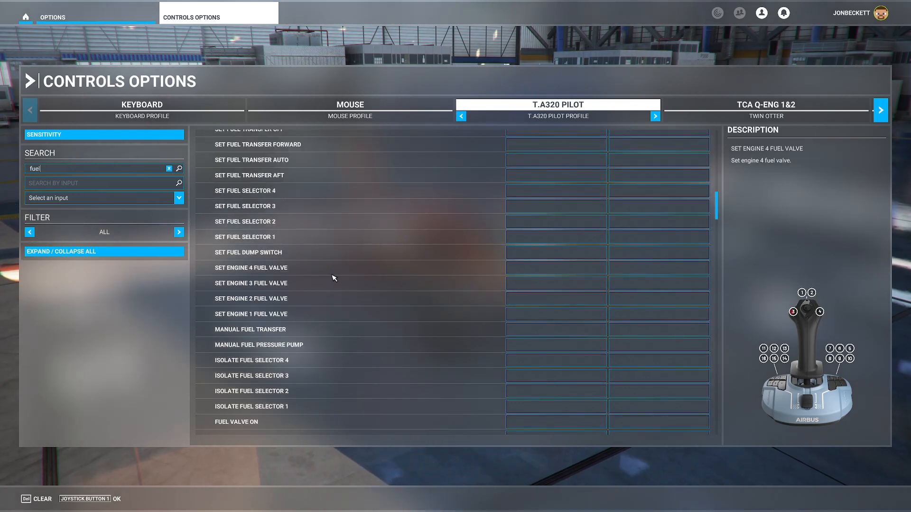
scroll(335, 278, "down", 1)
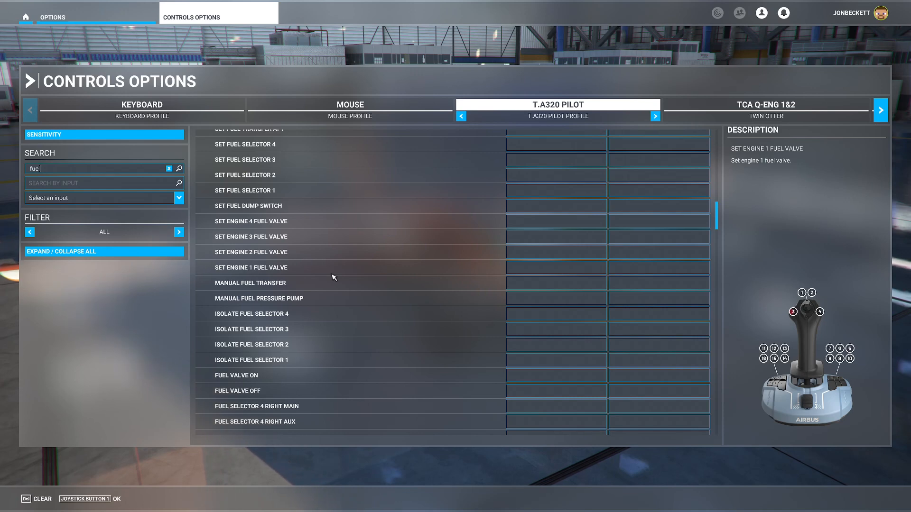
Search the controls for "rich" and assign Joystick Button 11 to Set Mixture Rich.
left_click(70, 169)
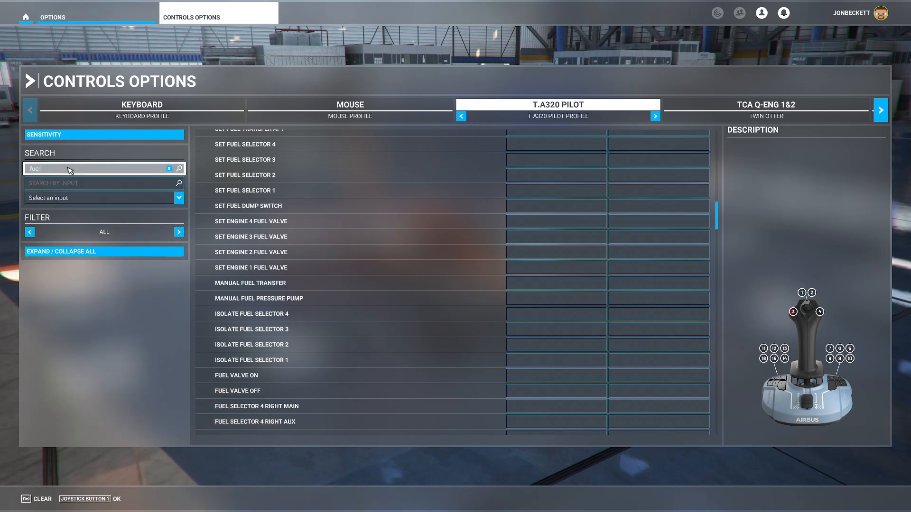
key("BackSpace")
key("BackSpace")
key("BackSpace")
key("BackSpace")
type("rich")
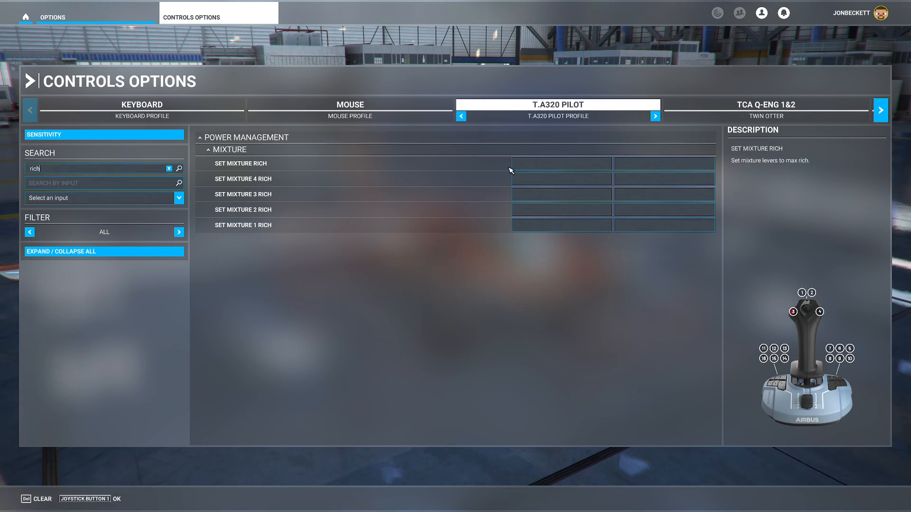
left_click(528, 168)
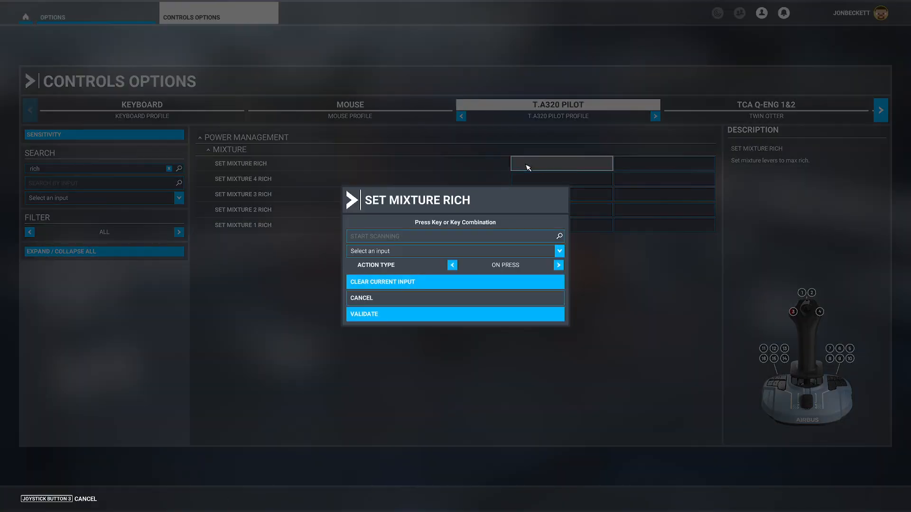
left_click(466, 237)
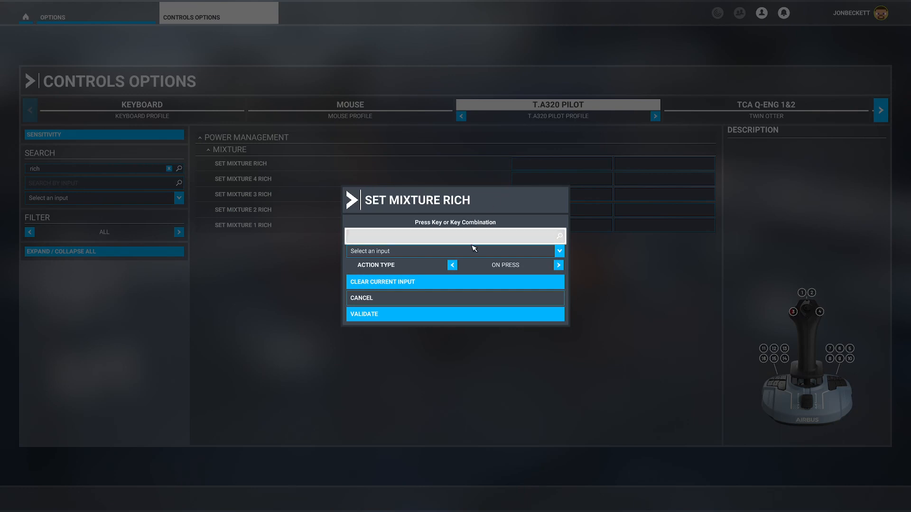
left_click(427, 315)
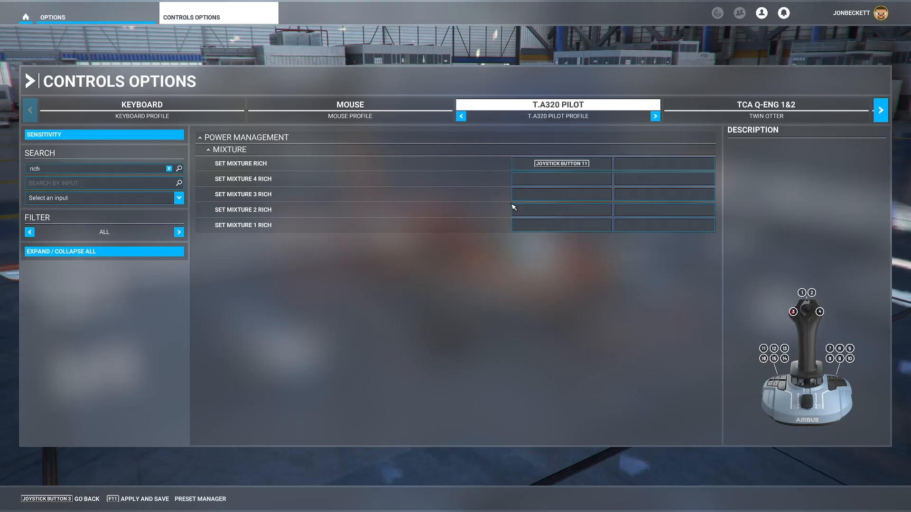
Reassign Set Mixture Rich to Joystick Button 12 and validate the new input.
left_click(561, 164)
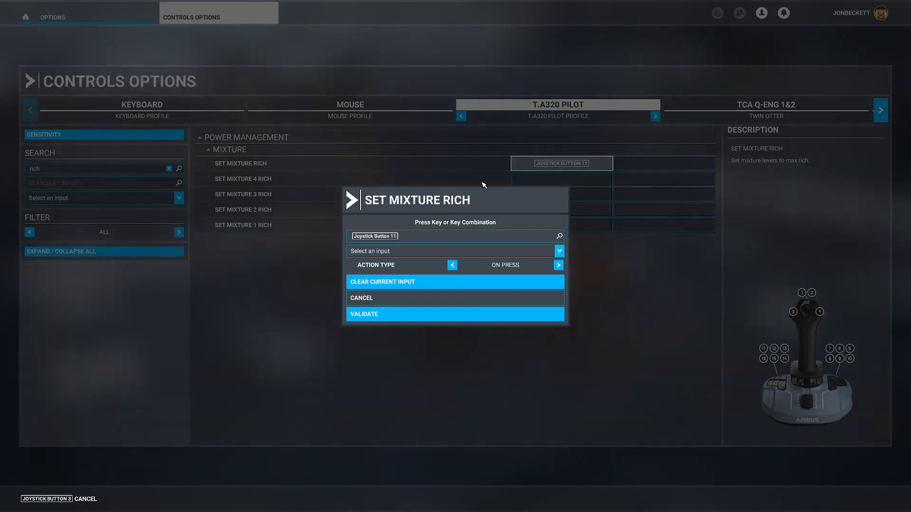
left_click(421, 239)
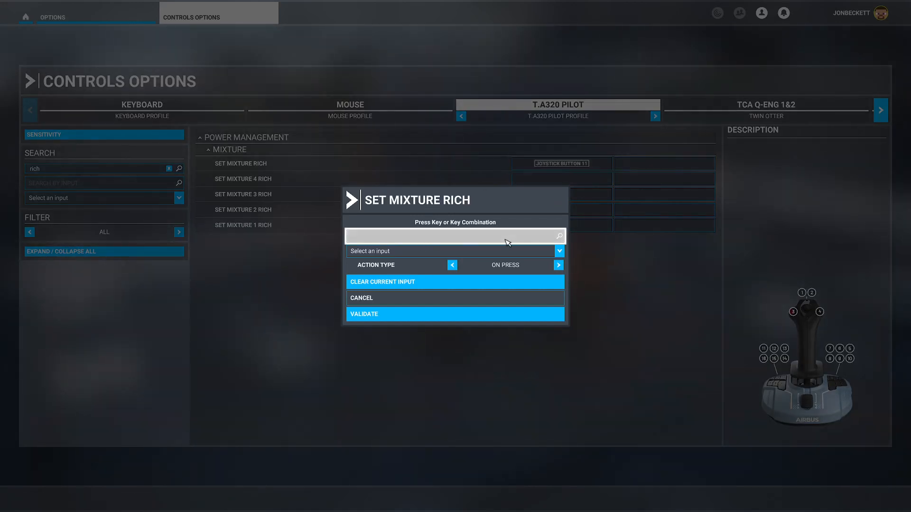
left_click(422, 314)
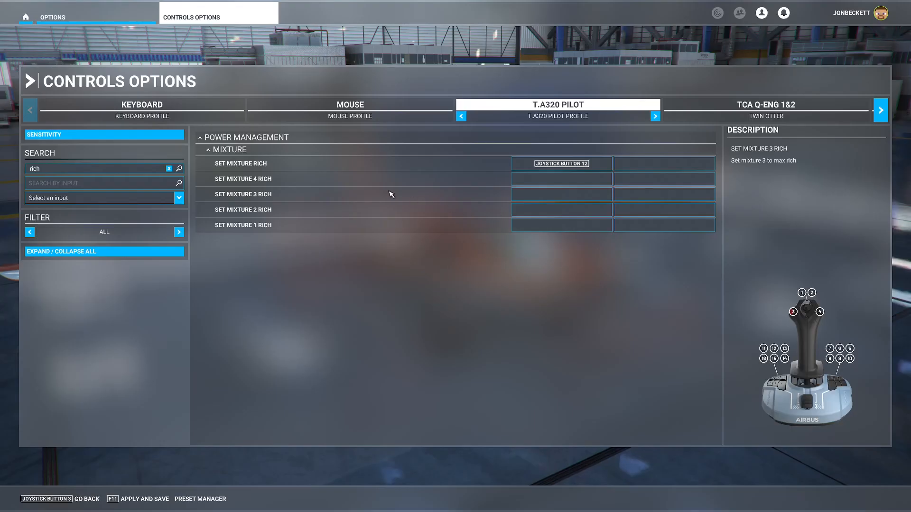
Search the controls for "lean" and assign Joystick Button 15 to Set Mixture Lean.
left_click(71, 170)
key("BackSpace")
key("BackSpace")
key("BackSpace")
key("BackSpace")
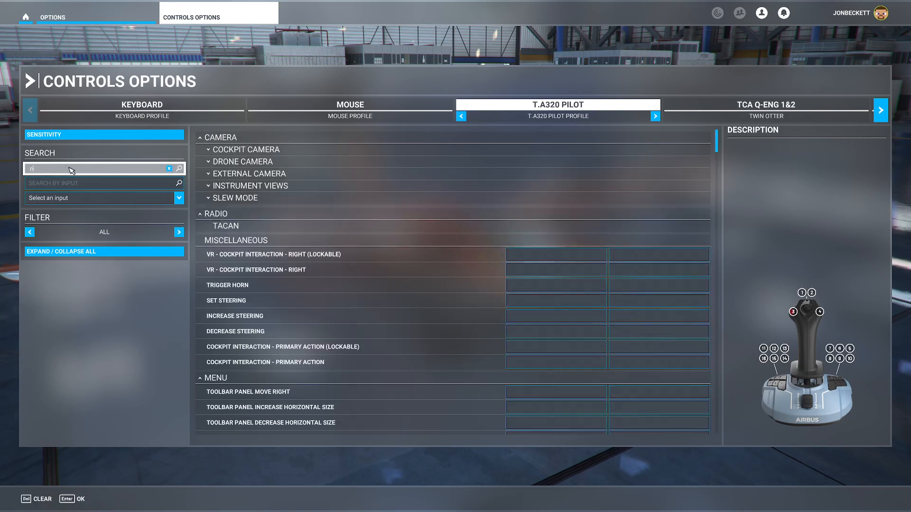
type("lean")
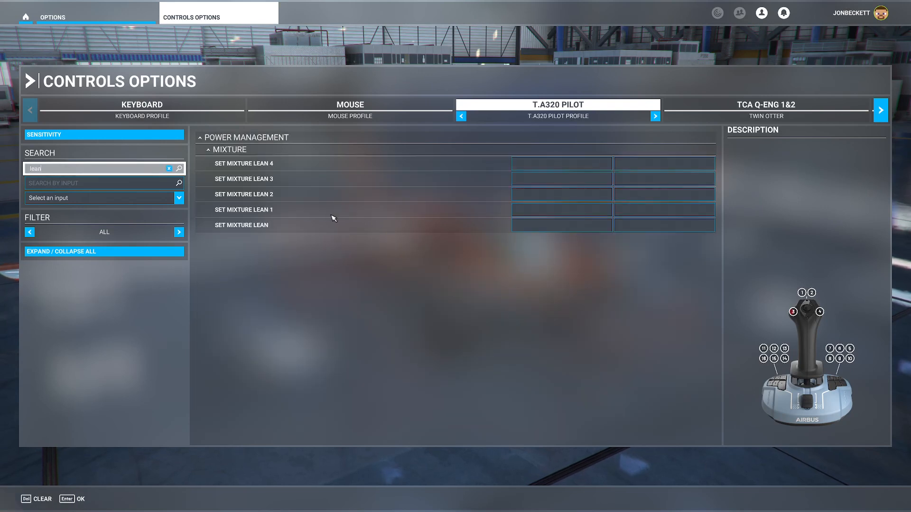
key("Return")
left_click(523, 227)
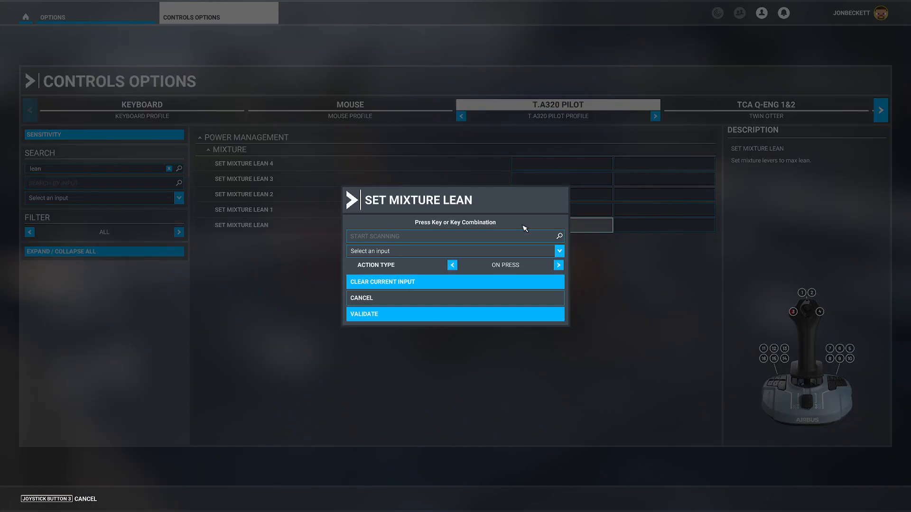
left_click(484, 239)
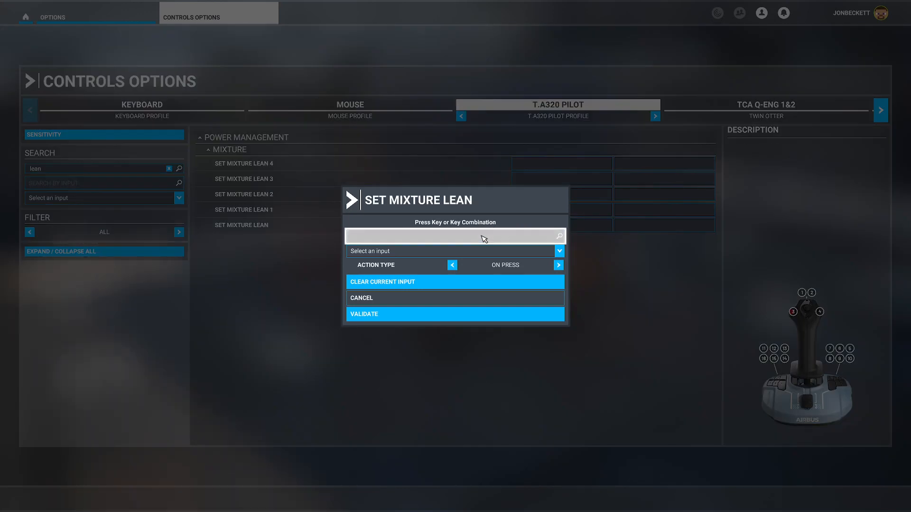
left_click(393, 316)
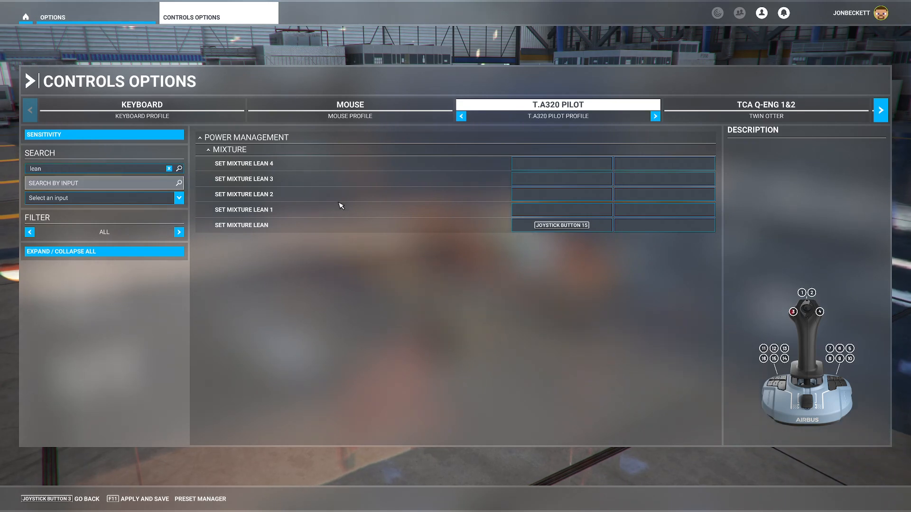
Search the controls for "trim", open the Elevator Trim Up (Nose Up) assignment and cancel it without setting an input.
mouse_move(425, 213)
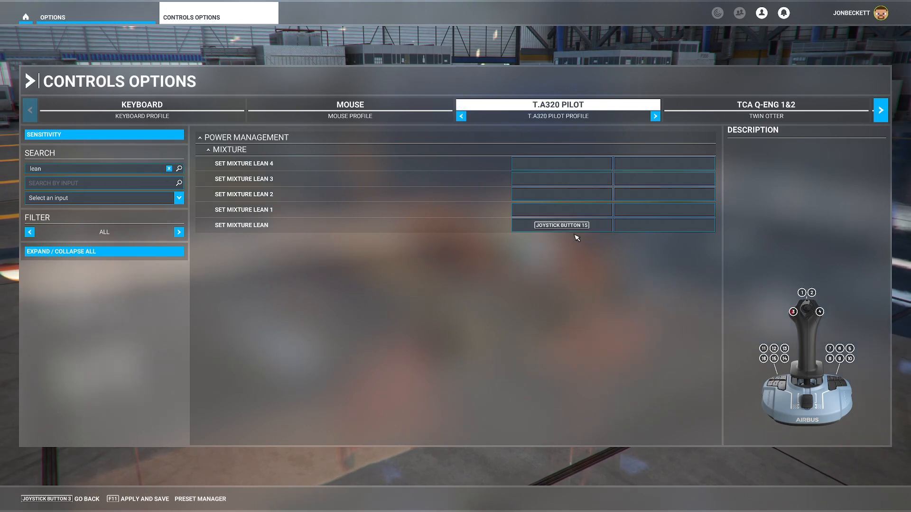
left_click(169, 169)
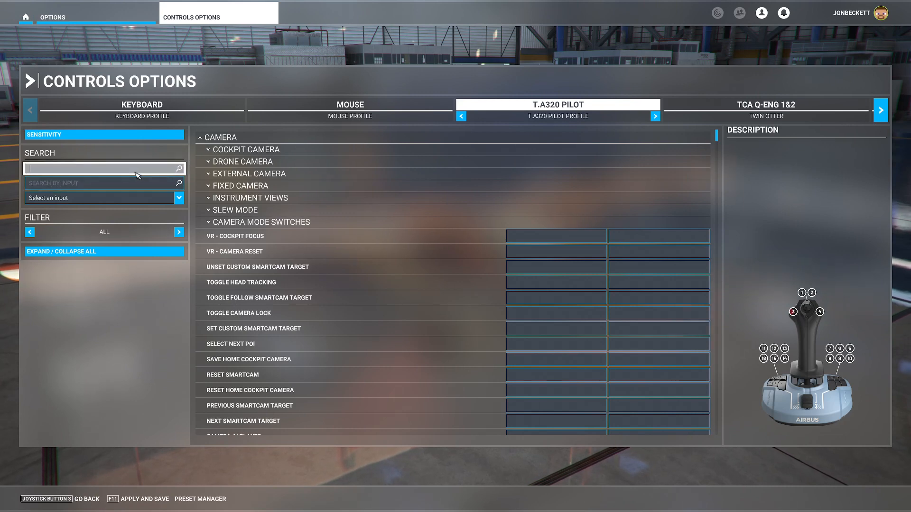
left_click(135, 174)
type("trim")
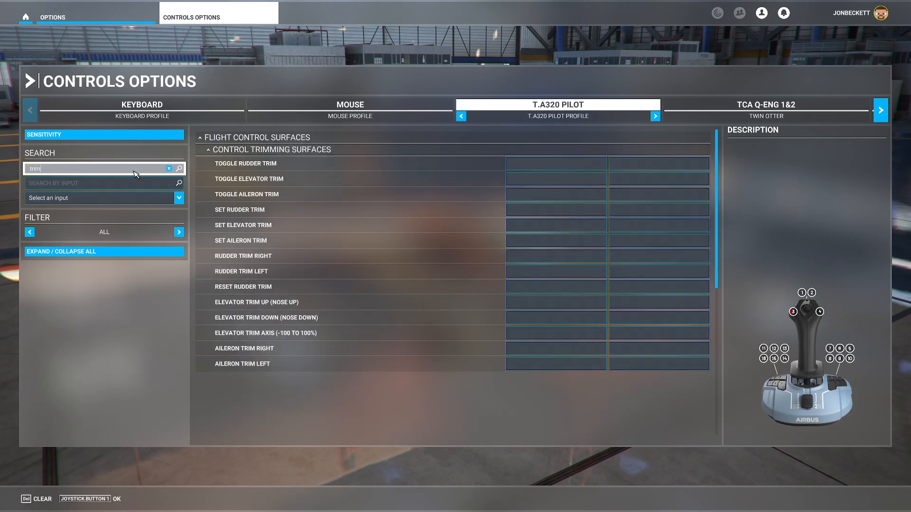
key("Return")
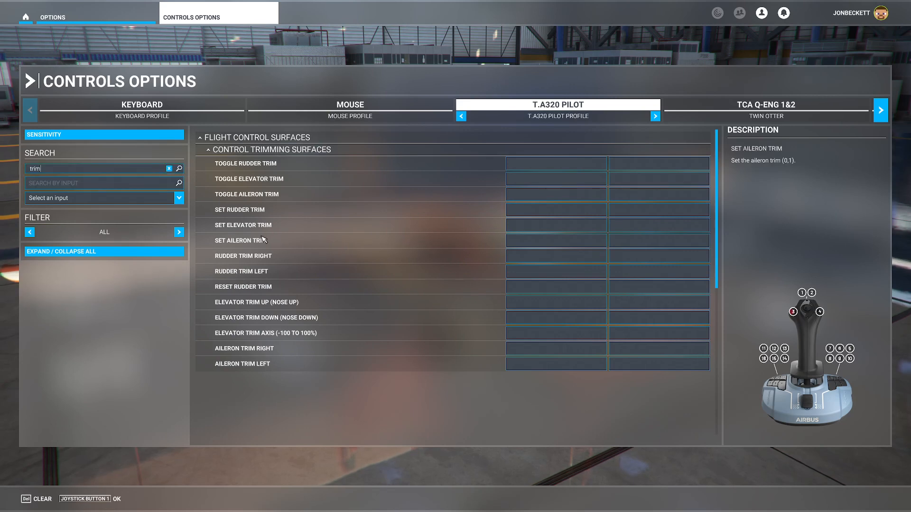
left_click(529, 302)
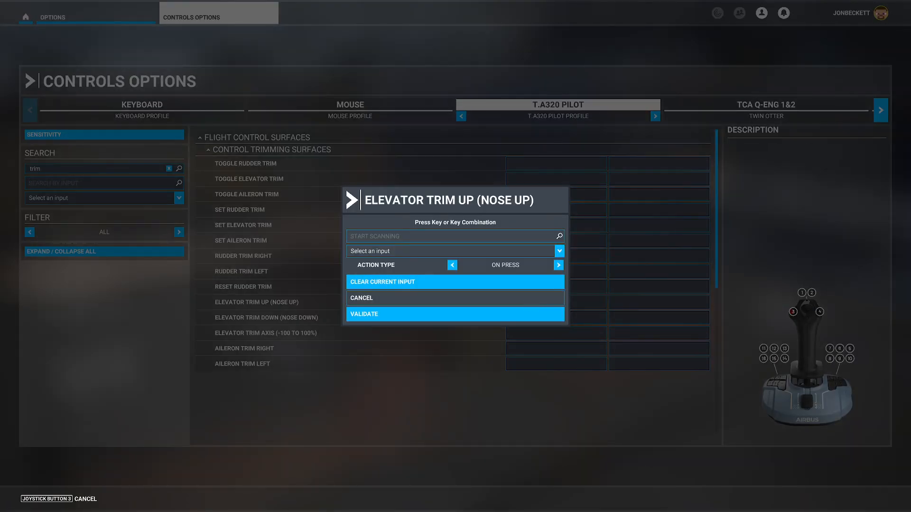
key("Escape")
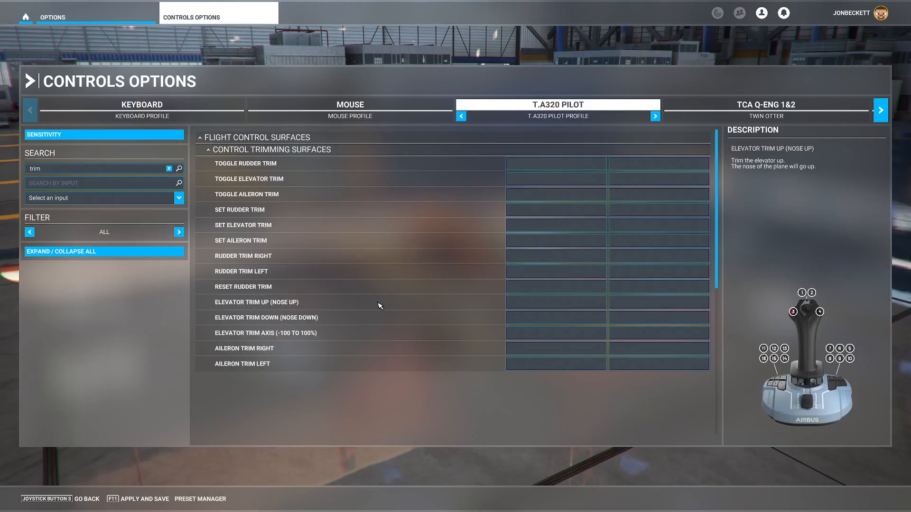
Assign Joystick Pov Down to Elevator Trim Up (Nose Up) and Joystick Pov Up to Elevator Trim Down (Nose Down).
left_click(551, 308)
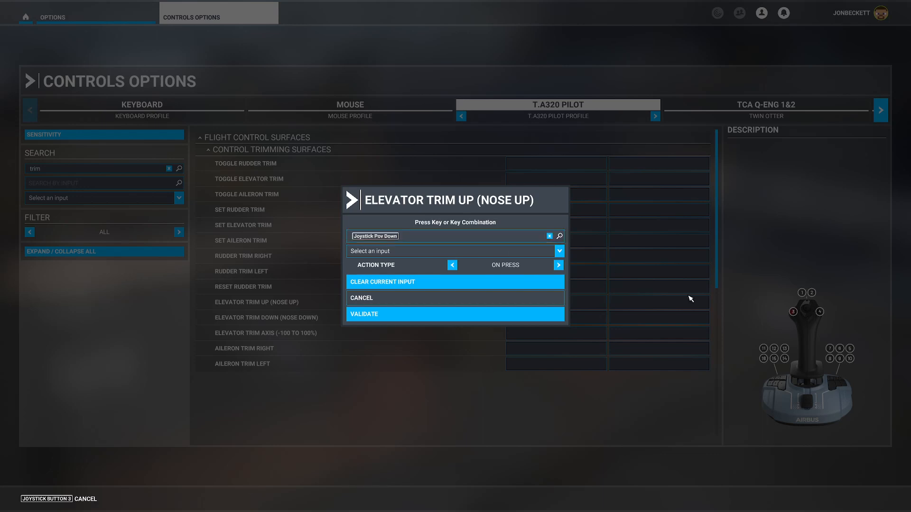
left_click(382, 315)
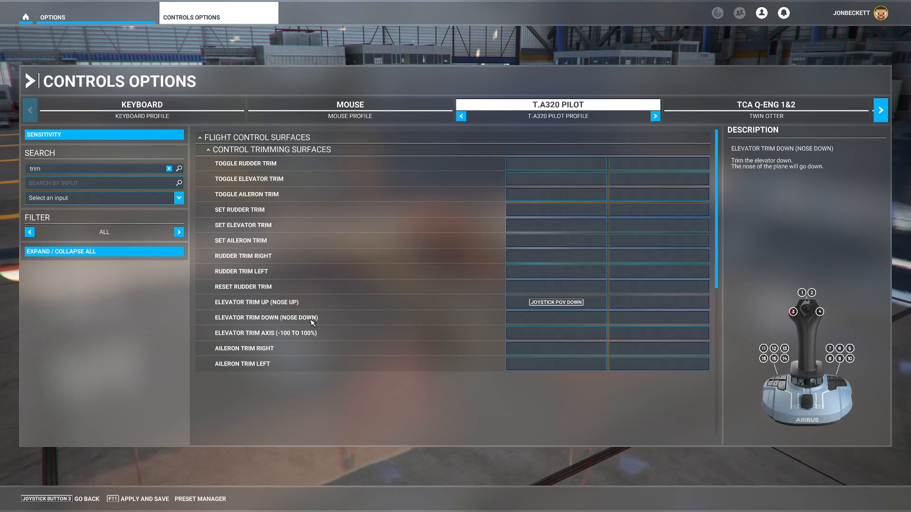
left_click(557, 316)
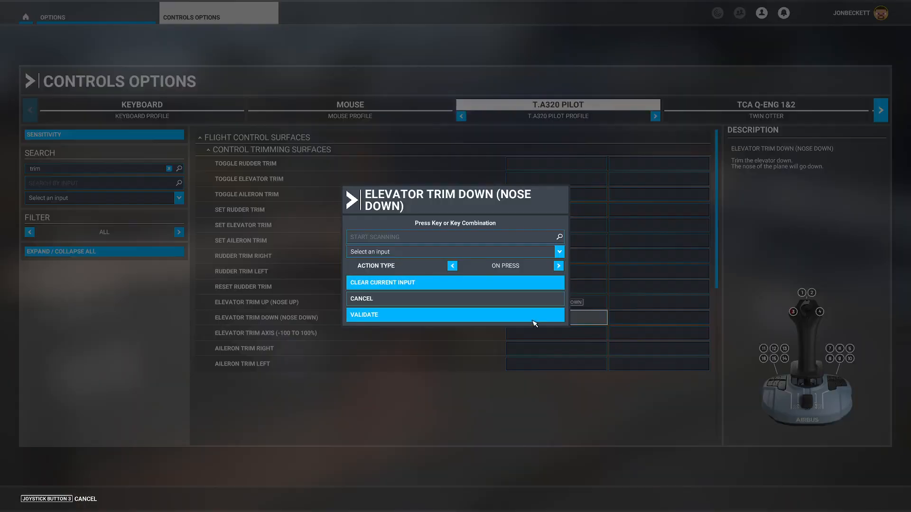
left_click(464, 237)
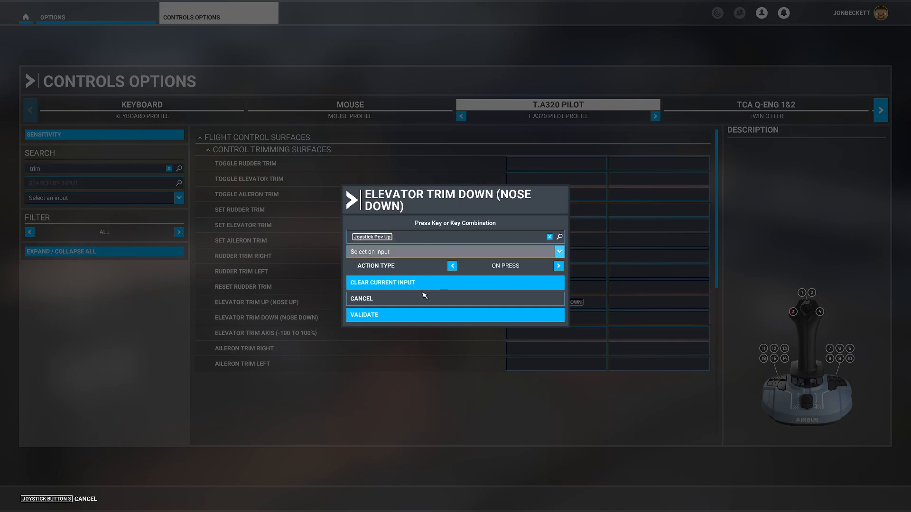
left_click(373, 321)
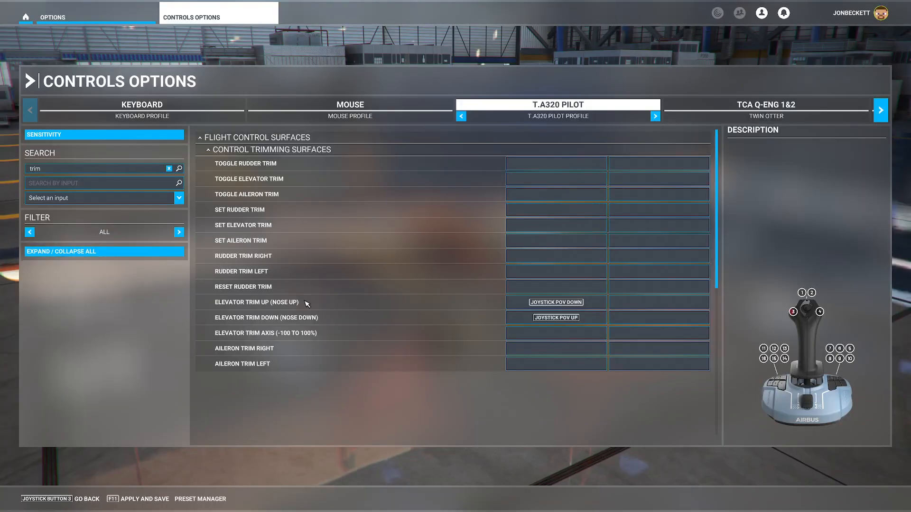
Assign Joystick Pov Left to Aileron Trim Left and Joystick Pov Right to Aileron Trim Right.
left_click(533, 363)
left_click(394, 240)
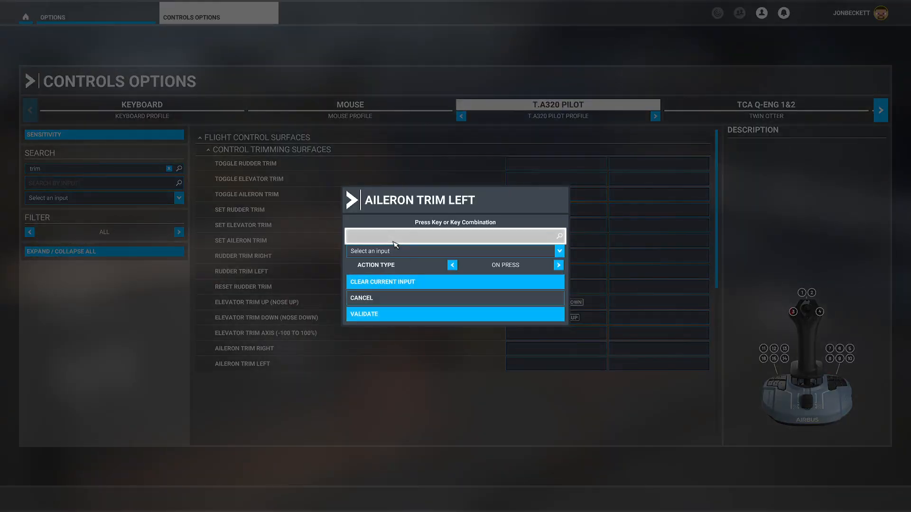
left_click(386, 315)
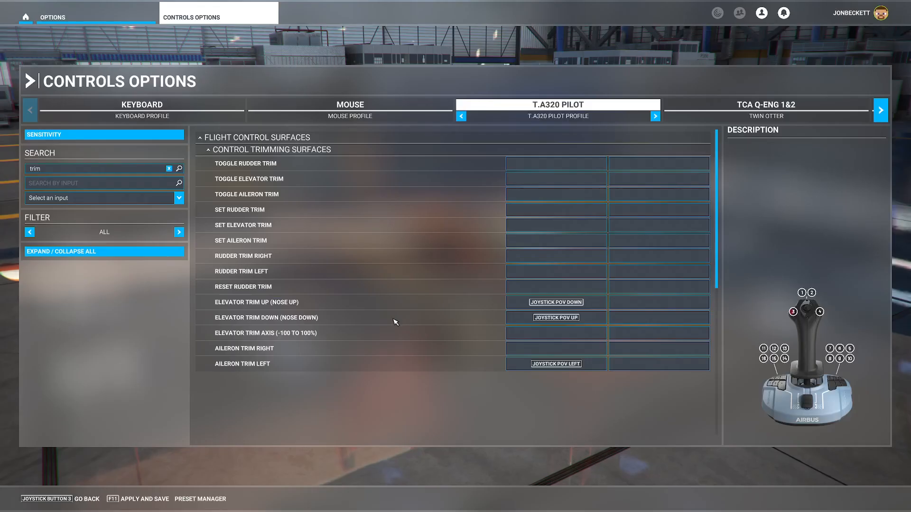
left_click(543, 349)
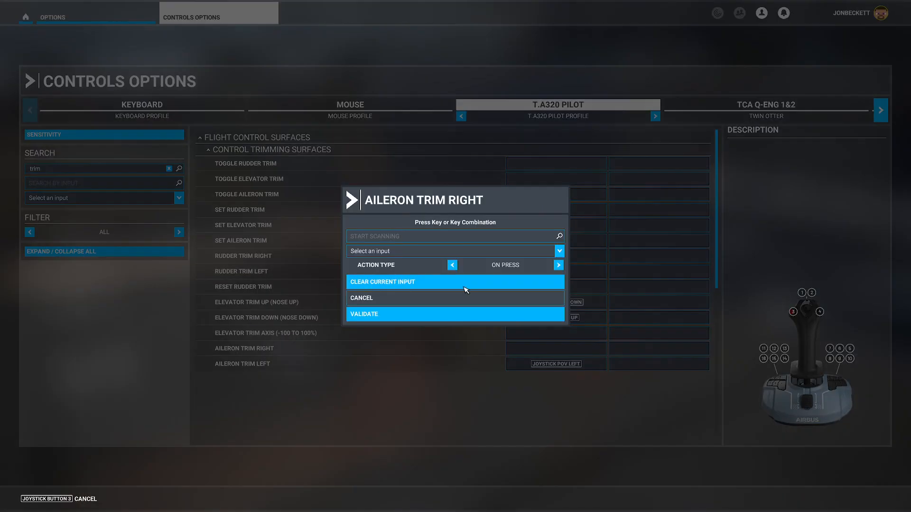
left_click(413, 240)
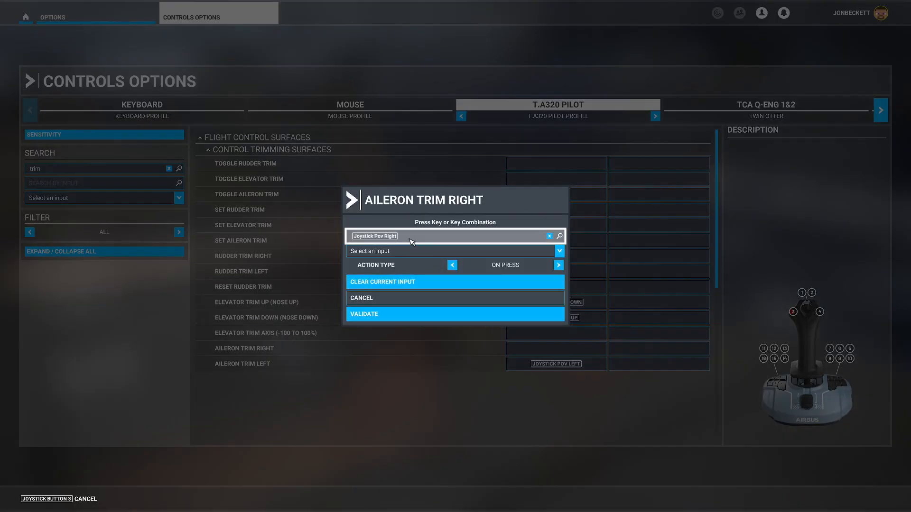
left_click(392, 315)
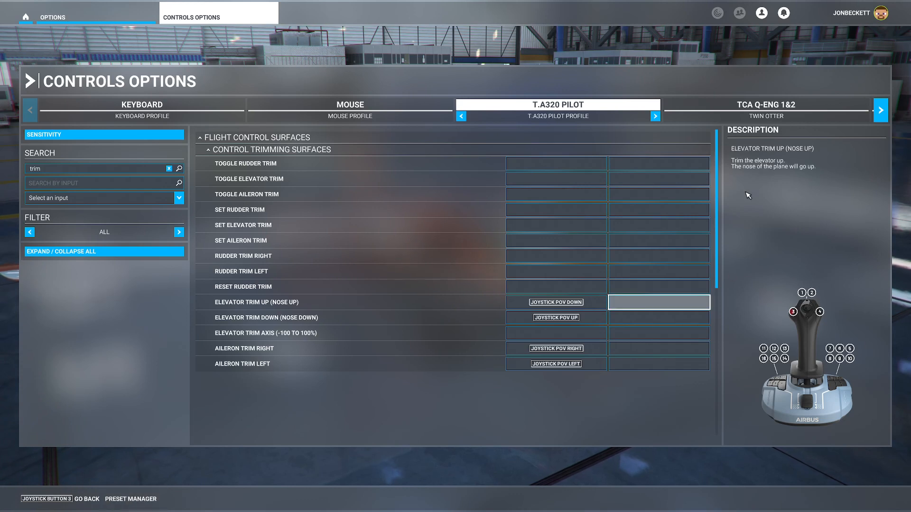
Delete the F22 profile of the TCA Q-Eng 1&2 throttle and confirm the deletion.
left_click(744, 105)
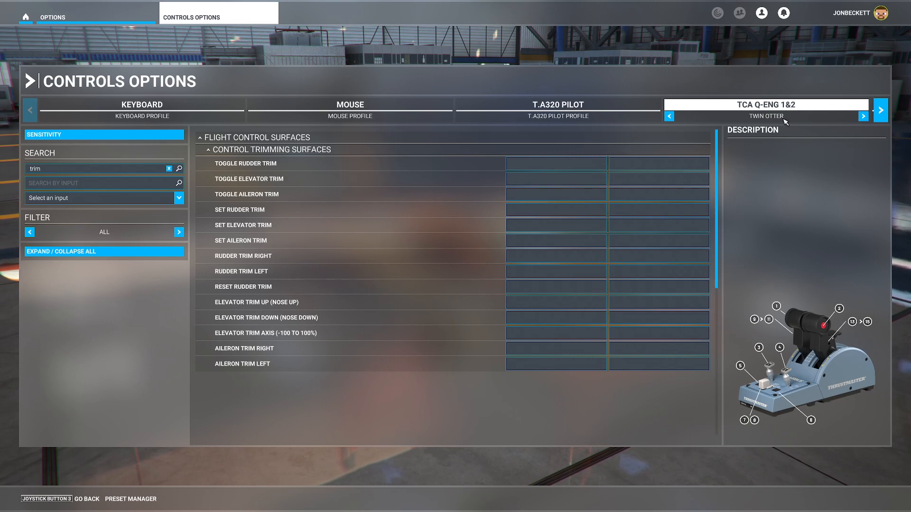
left_click(864, 116)
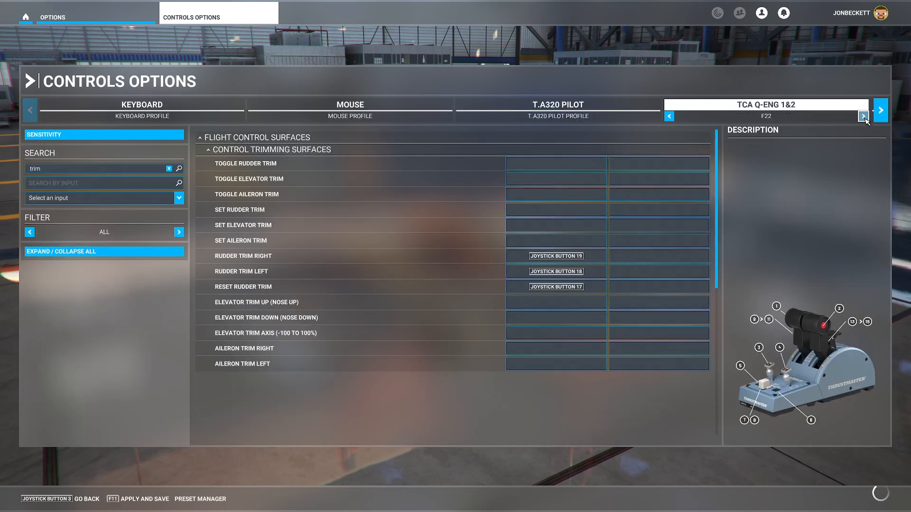
left_click(864, 116)
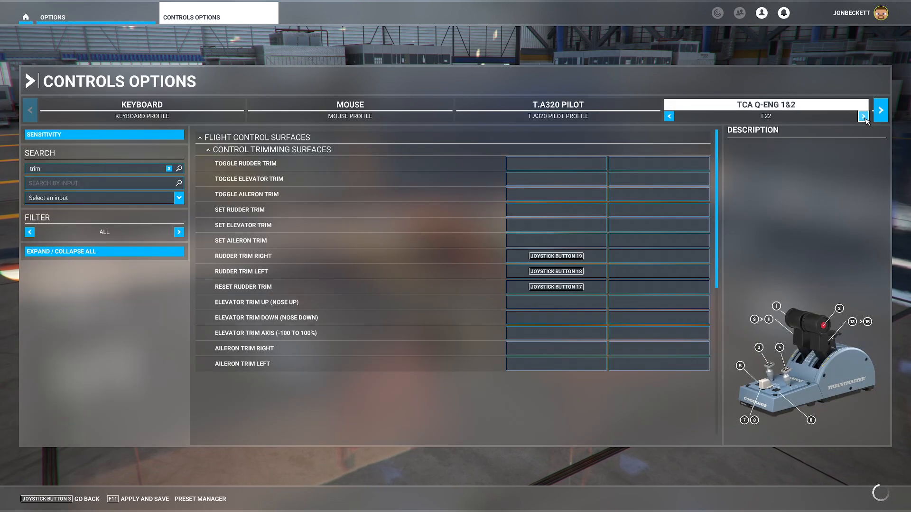
left_click(864, 118)
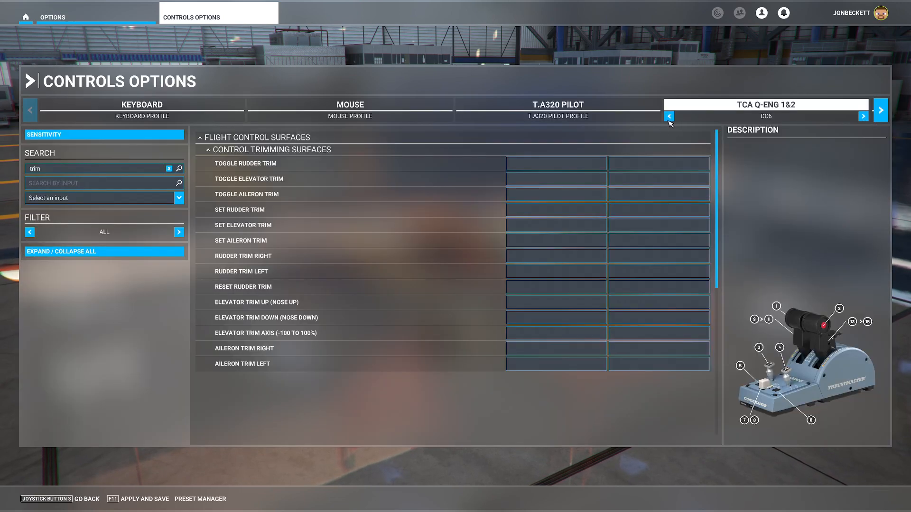
left_click(669, 117)
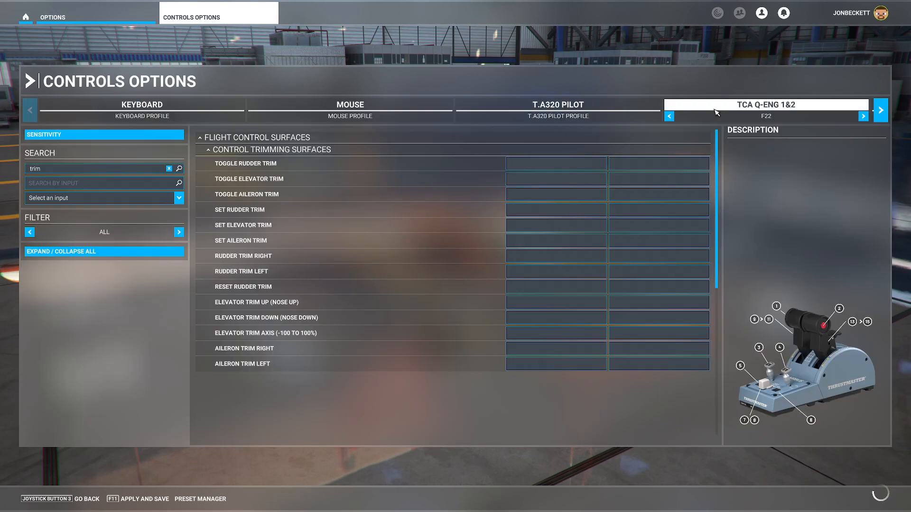
left_click(195, 505)
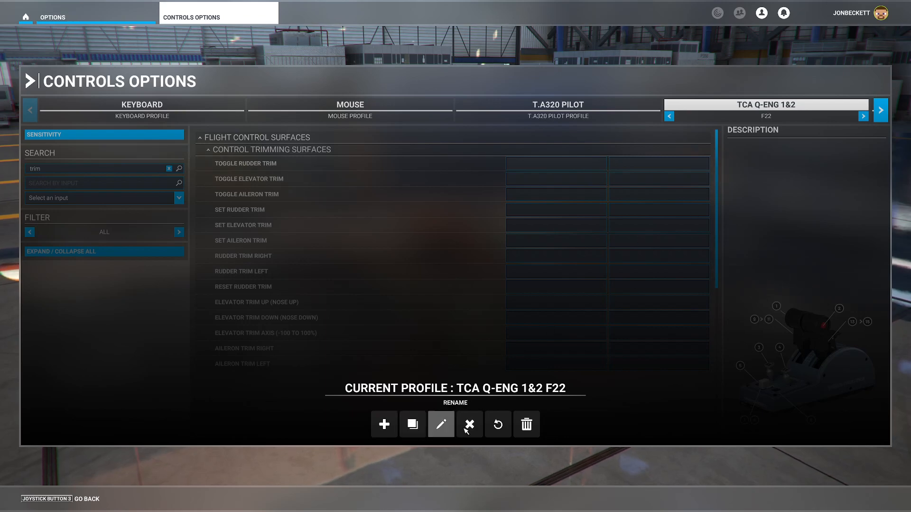
left_click(526, 426)
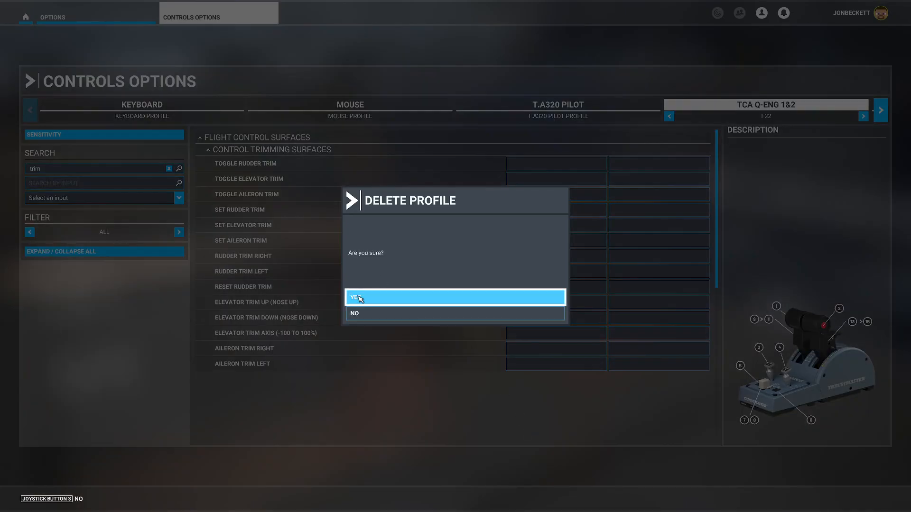
left_click(359, 298)
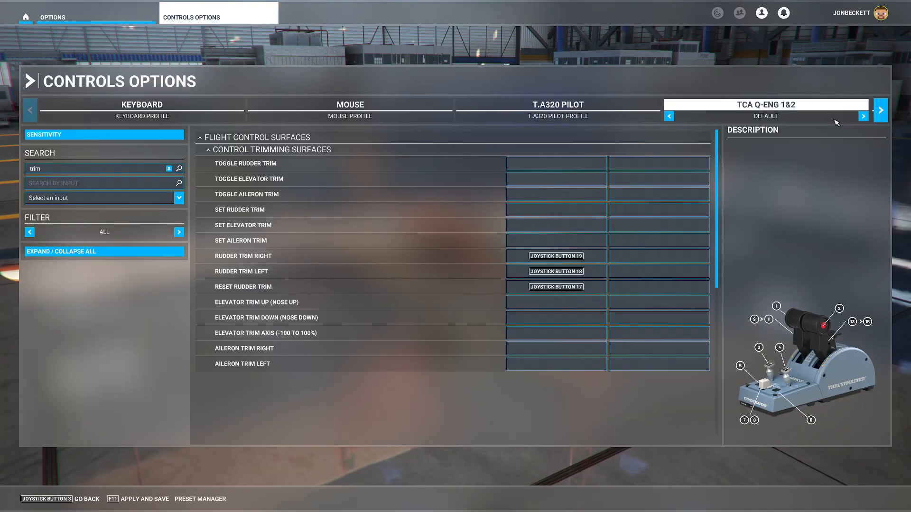
Go through the TCA Q-Eng 1&2 throttle's profiles and select the Kodiak profile.
left_click(863, 117)
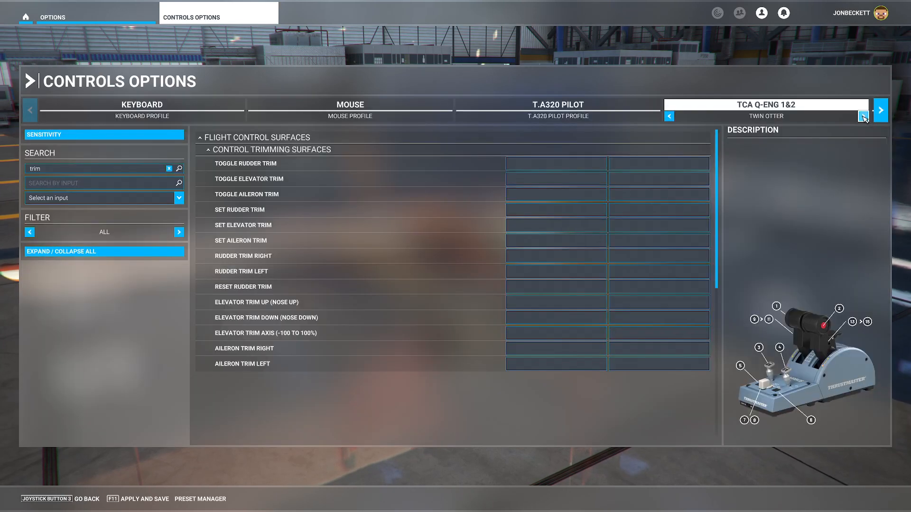
left_click(863, 116)
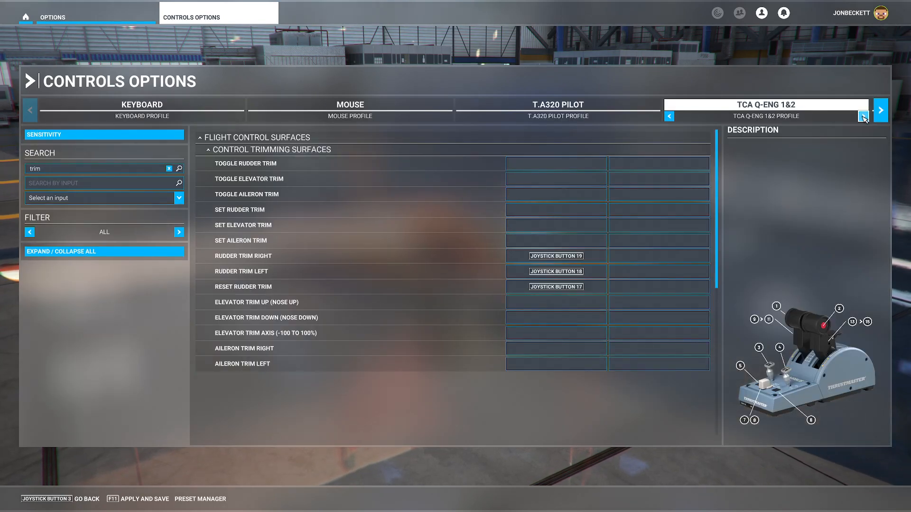
left_click(863, 116)
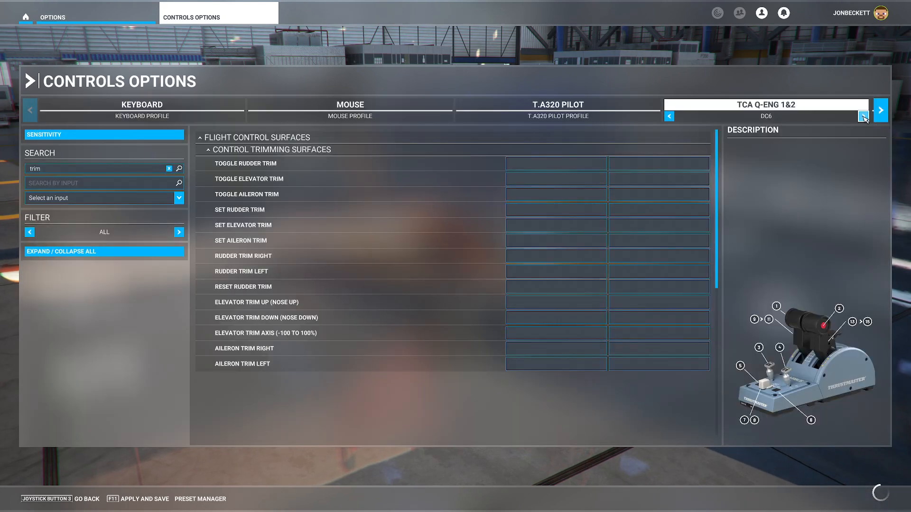
left_click(863, 117)
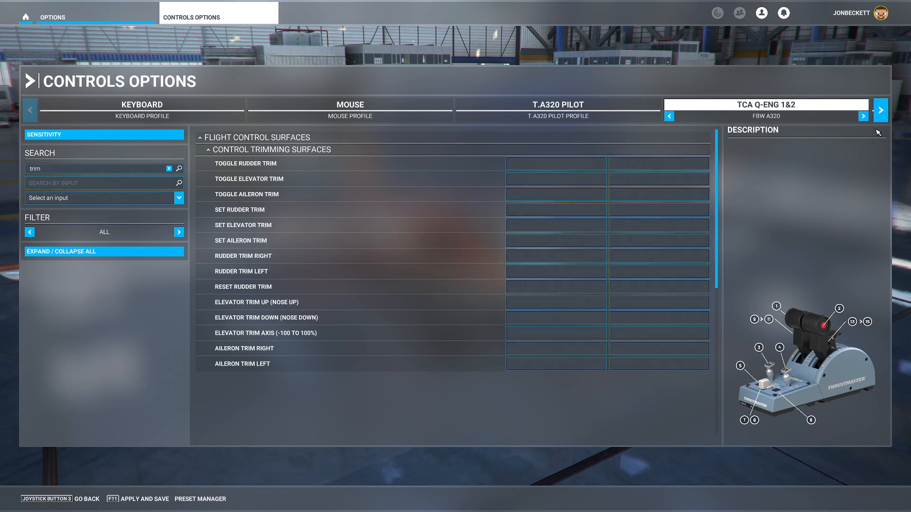
left_click(863, 117)
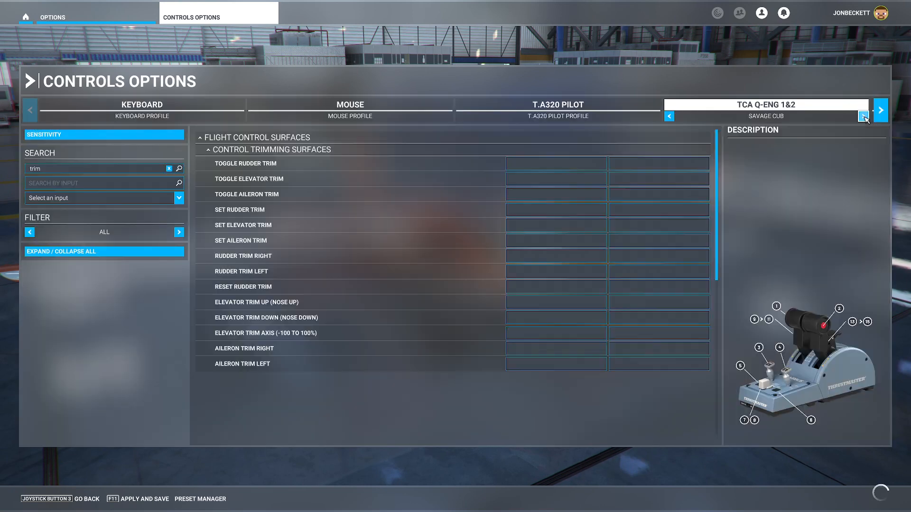
left_click(863, 116)
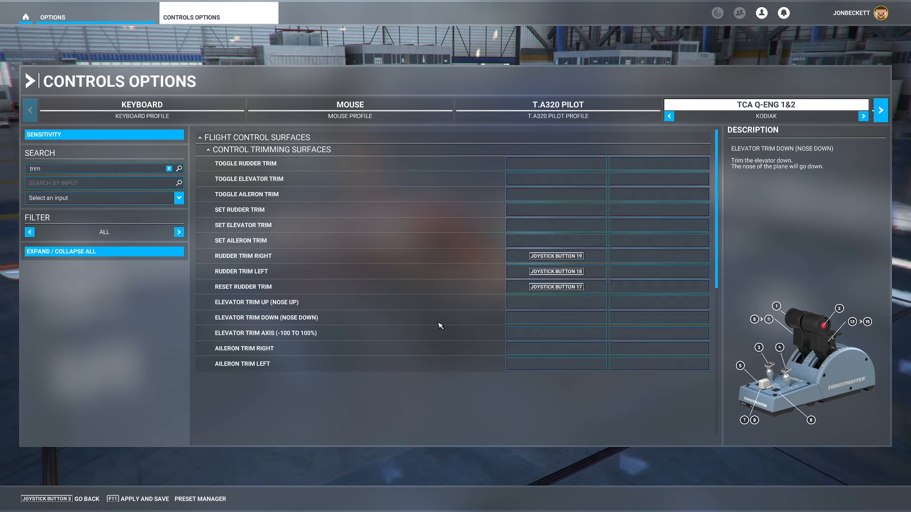
Clear the "trim" search, look up the control bound to Joystick Button 1, and clear that input search.
left_click(169, 169)
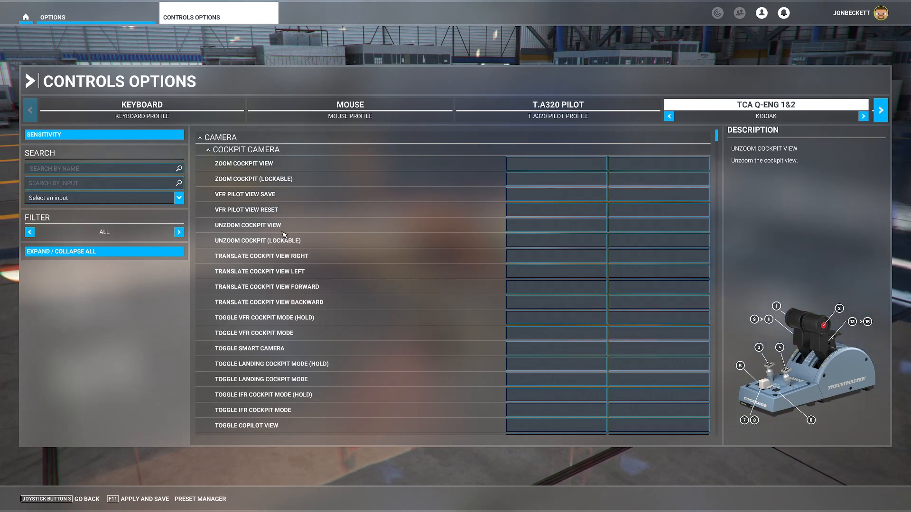
left_click(86, 202)
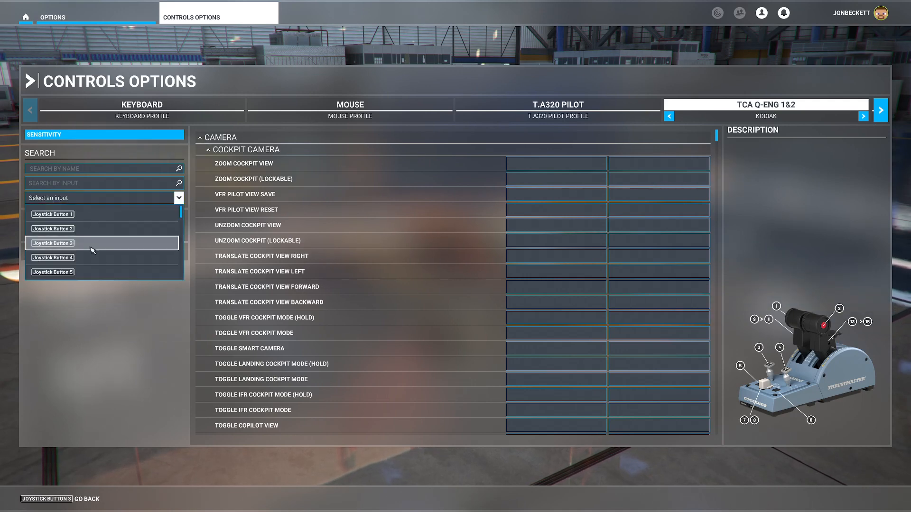
scroll(93, 250, "down", 5)
scroll(90, 250, "down", 10)
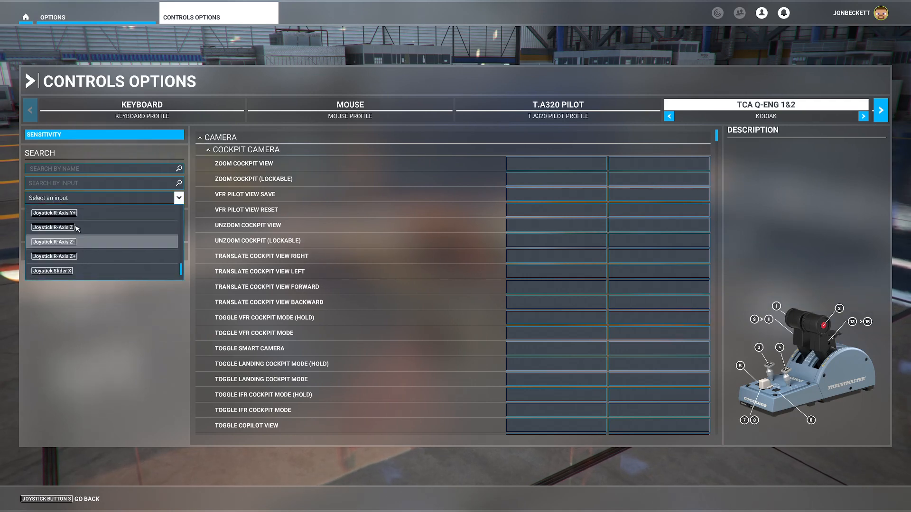
scroll(84, 249, "up", 15)
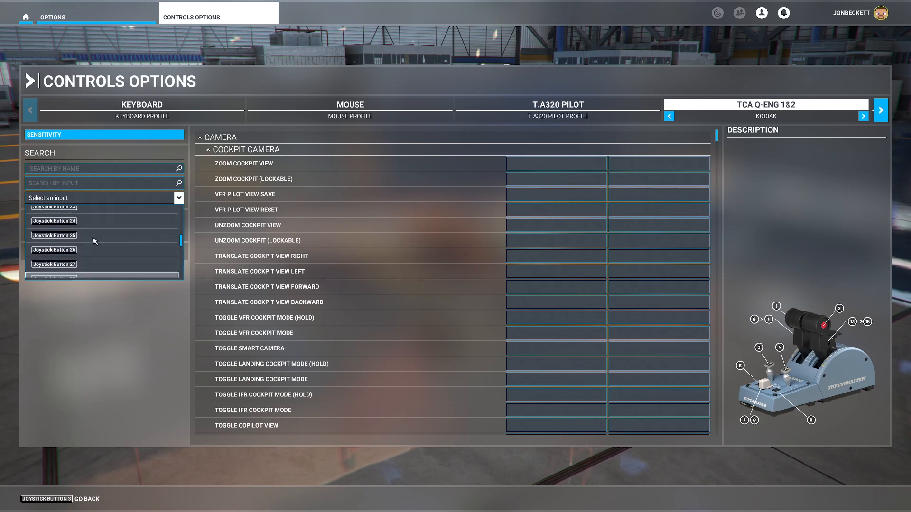
left_click(84, 216)
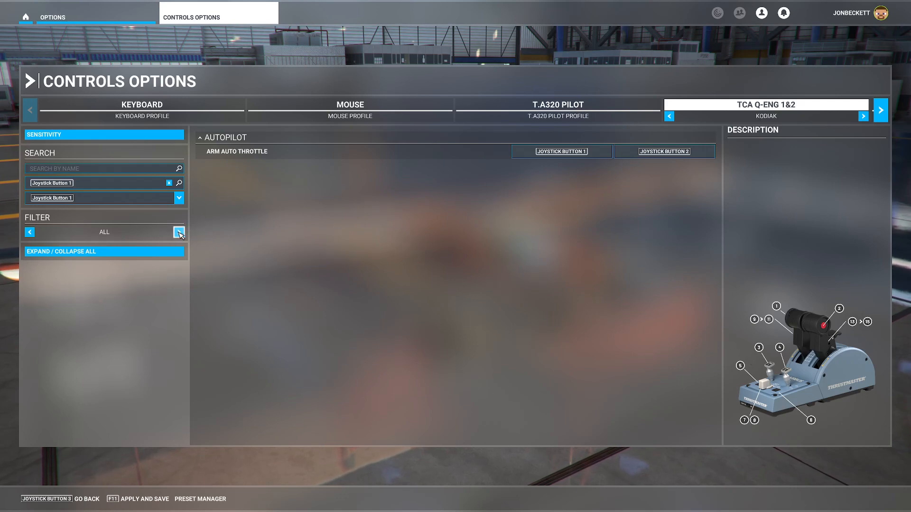
left_click(169, 183)
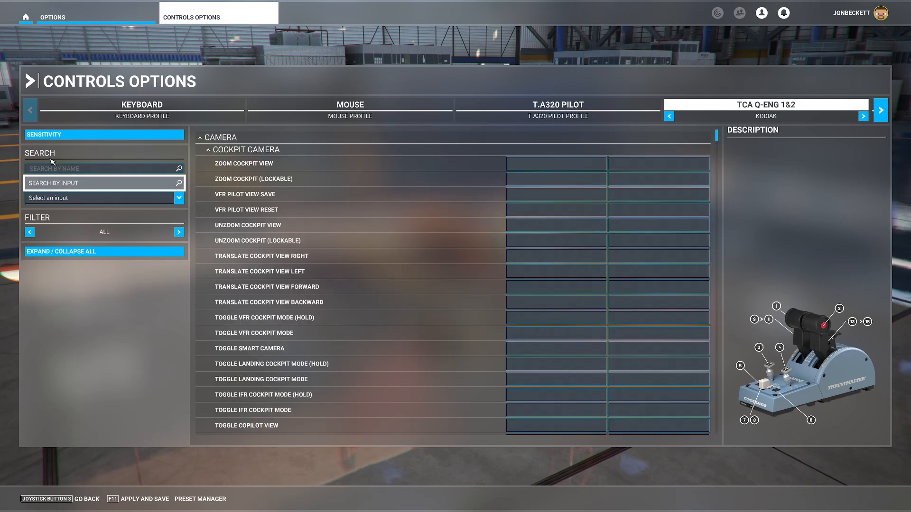
Filter the Kodiak profile to assigned controls, apply and save it, and return to the options overview.
left_click(179, 232)
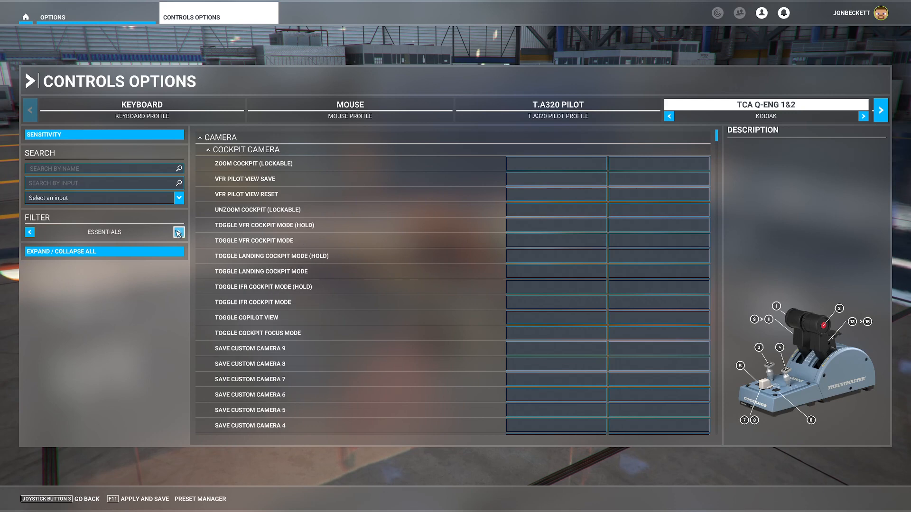
left_click(178, 233)
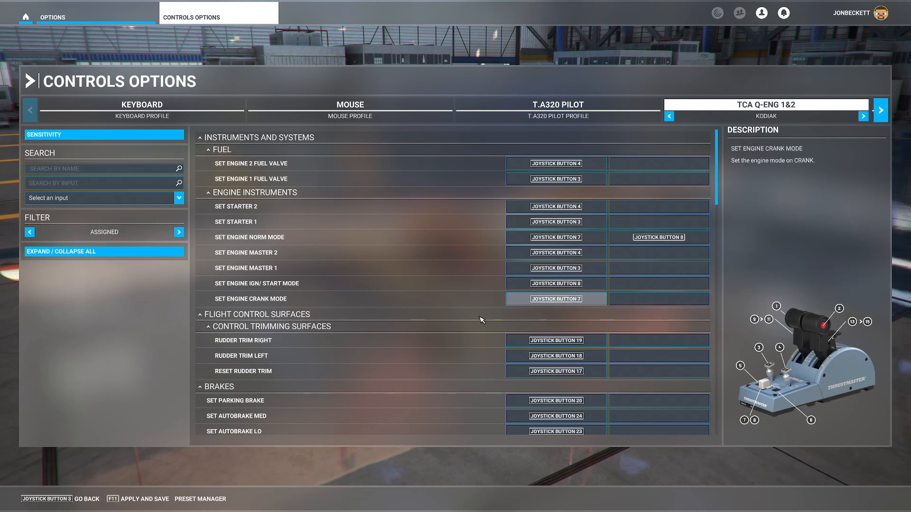
left_click(119, 499)
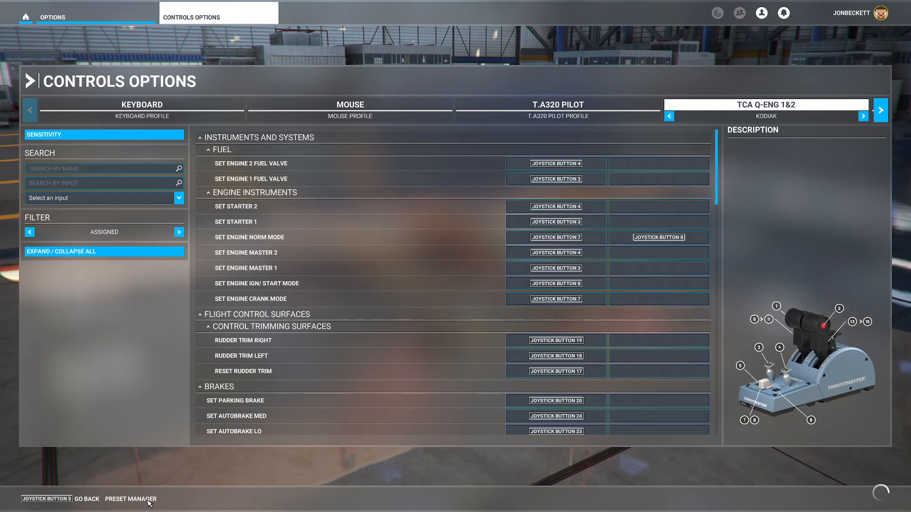
left_click(90, 500)
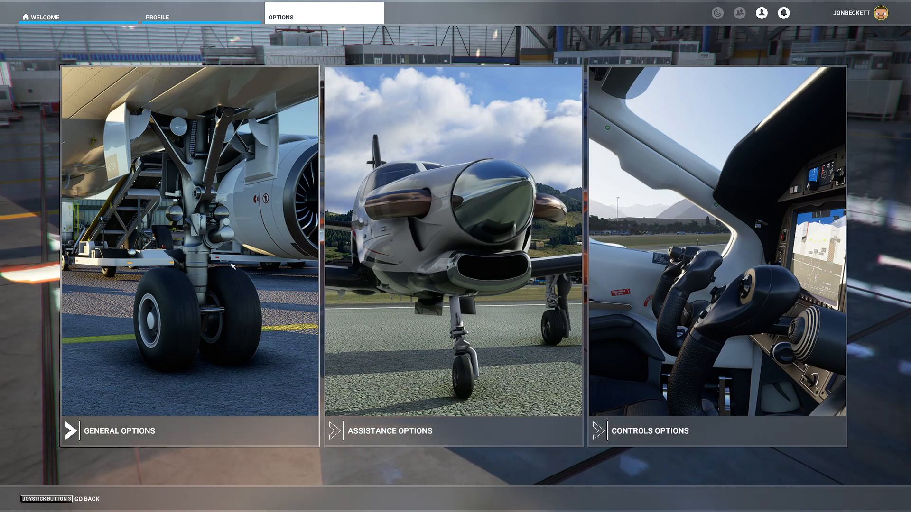
Reopen the controls options, return to the options overview and switch to OBS.
left_click(654, 151)
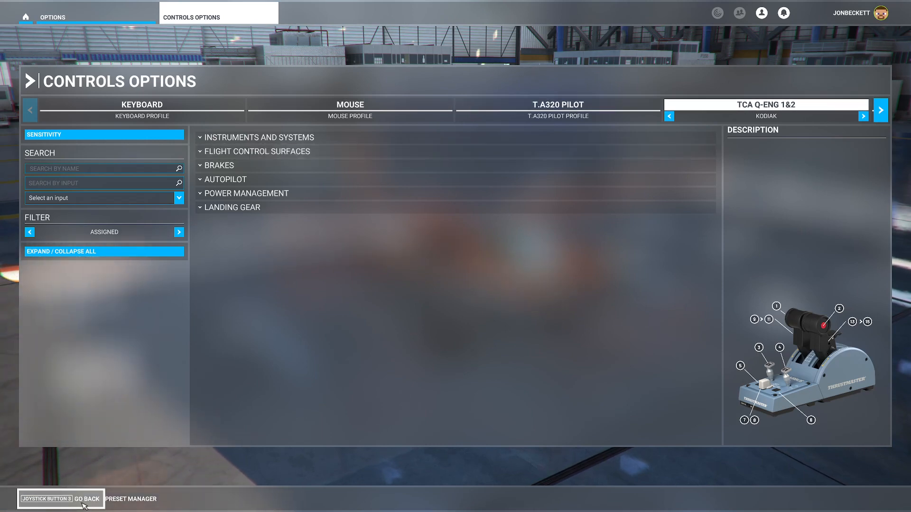
key("Escape")
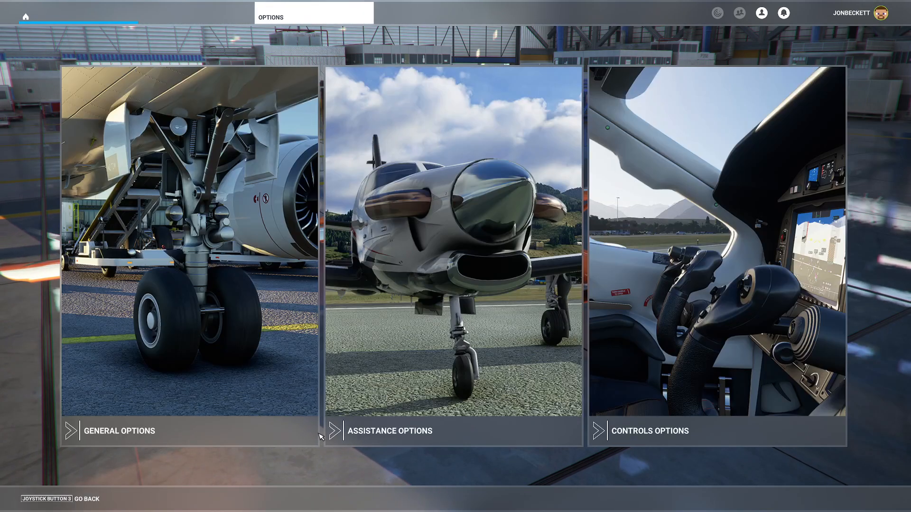
key("alt+Tab")
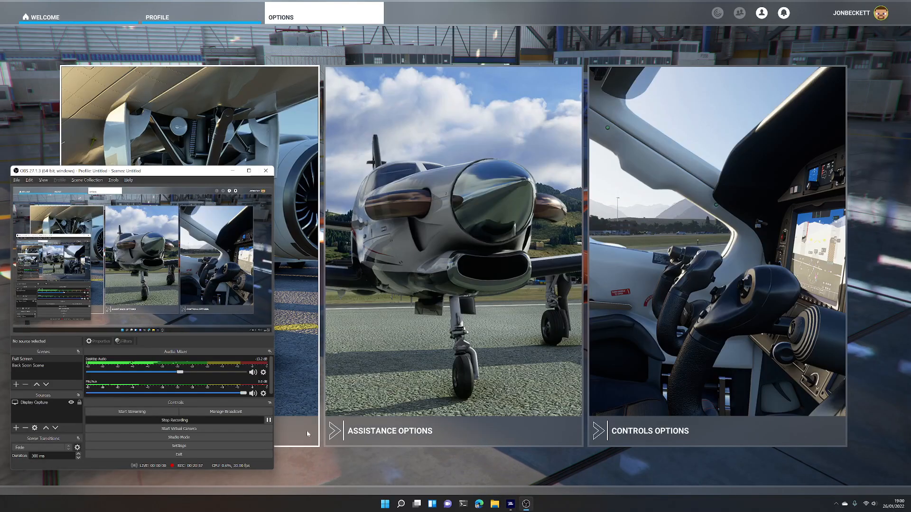